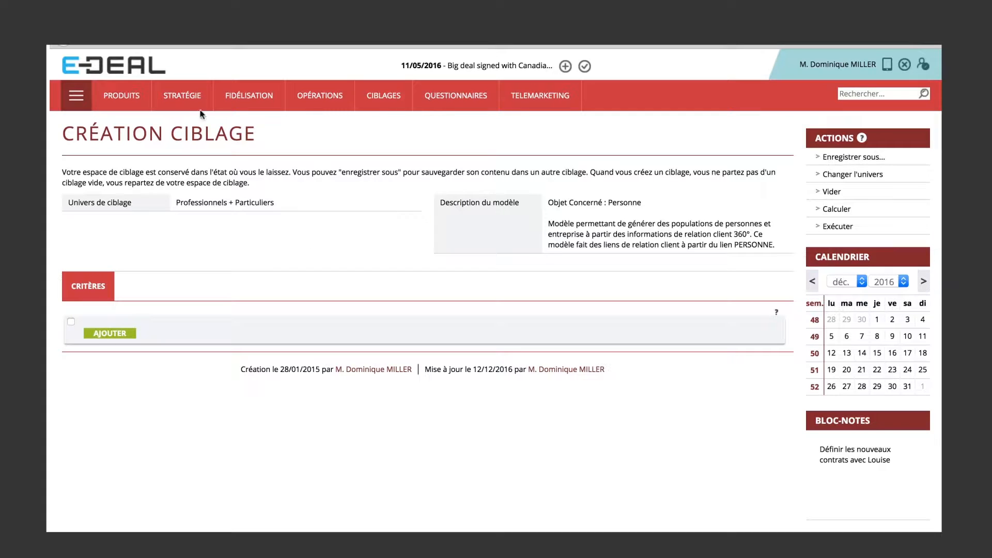
# Open loyalty points management and select the five contacts from Animalia, Delta Télécom, Balloon SA, Air Canada and Batipol as the people concerned.
pyautogui.moveTo(227, 89)
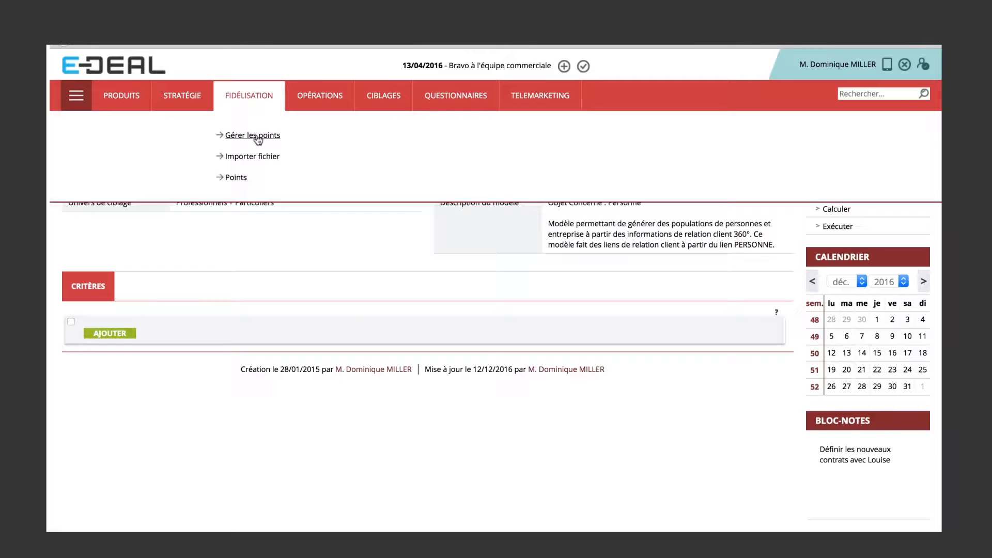
pyautogui.click(258, 136)
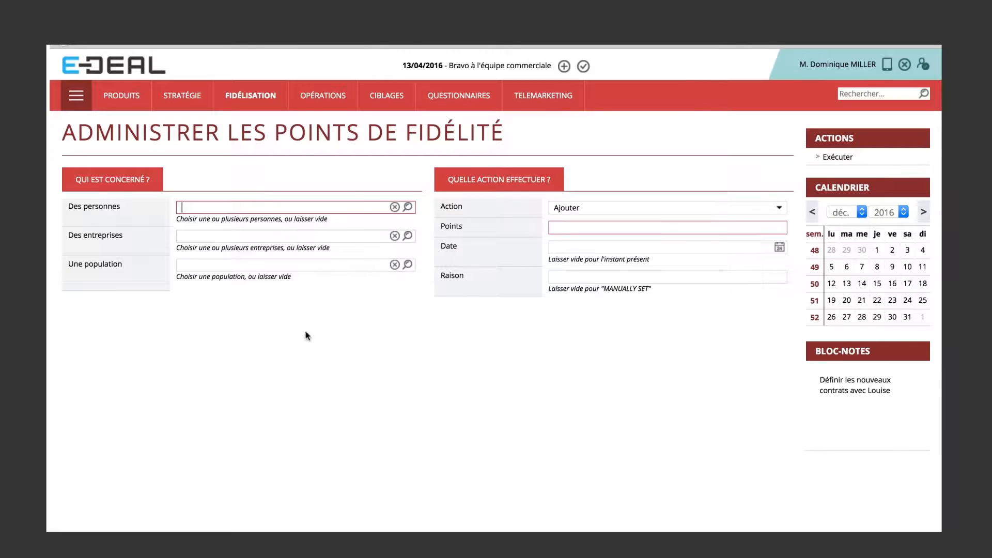
pyautogui.click(408, 207)
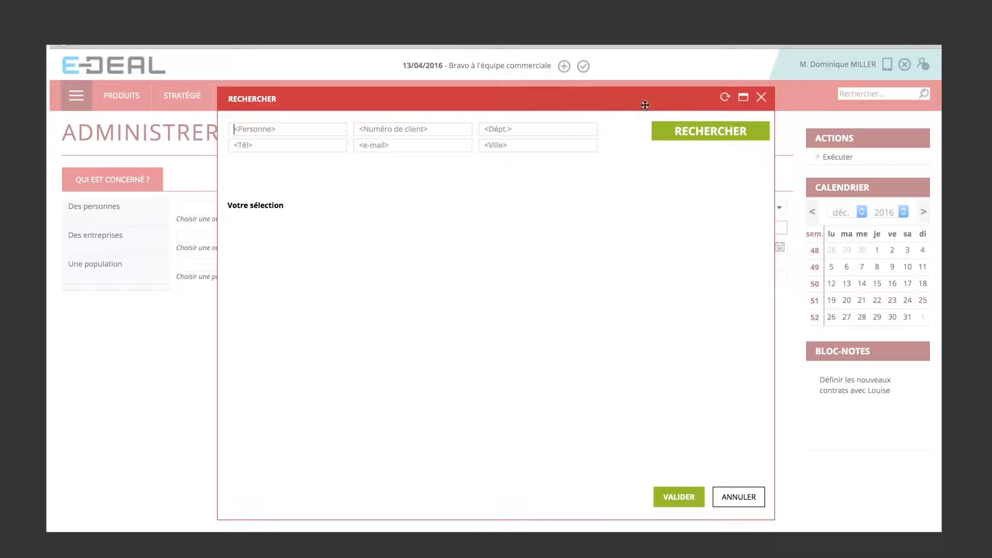
pyautogui.click(686, 135)
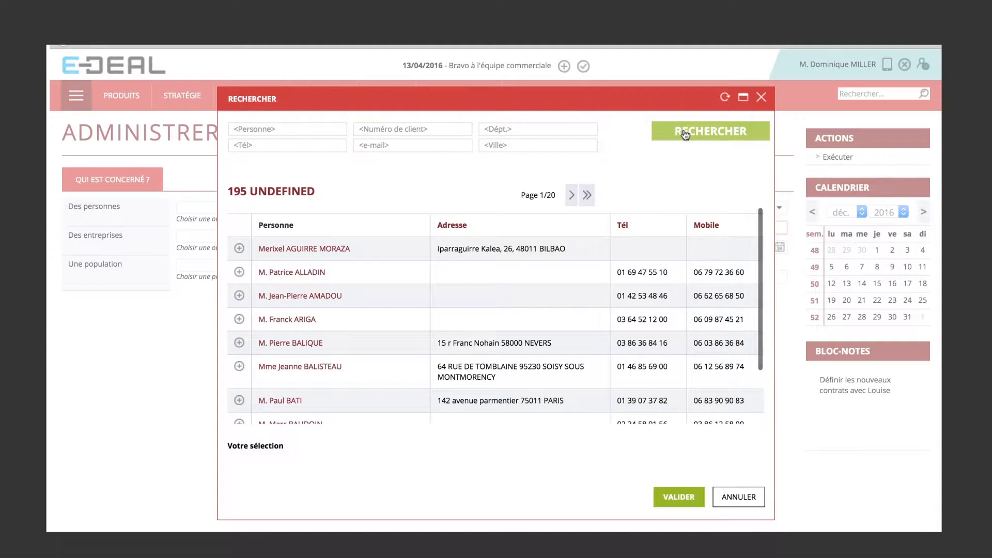
pyautogui.click(240, 273)
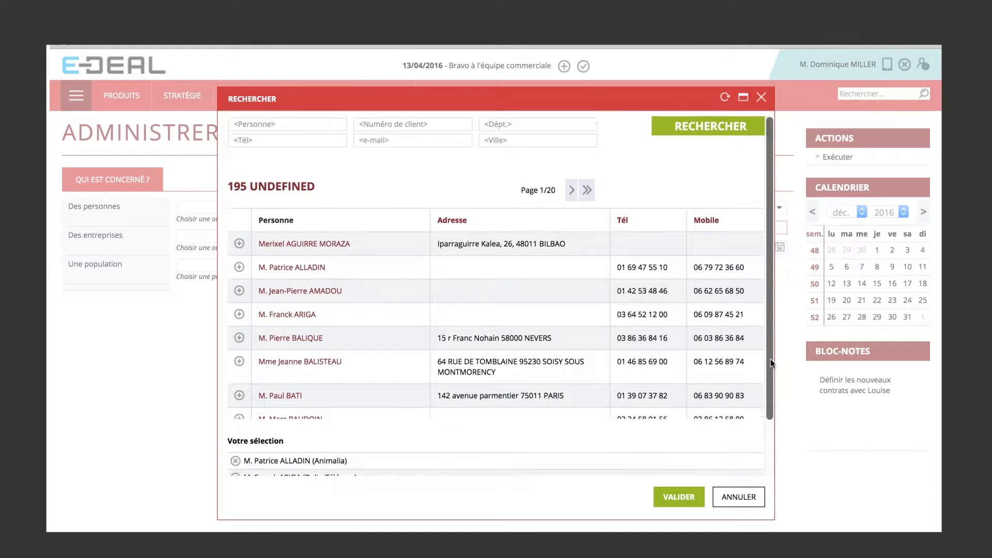
pyautogui.moveTo(770, 349); pyautogui.dragTo(775, 422)
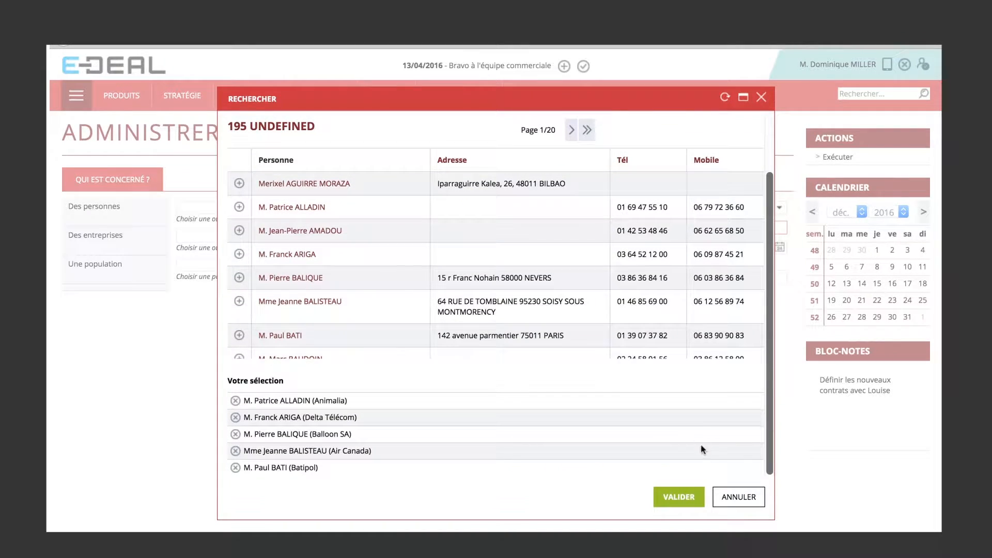
pyautogui.click(679, 498)
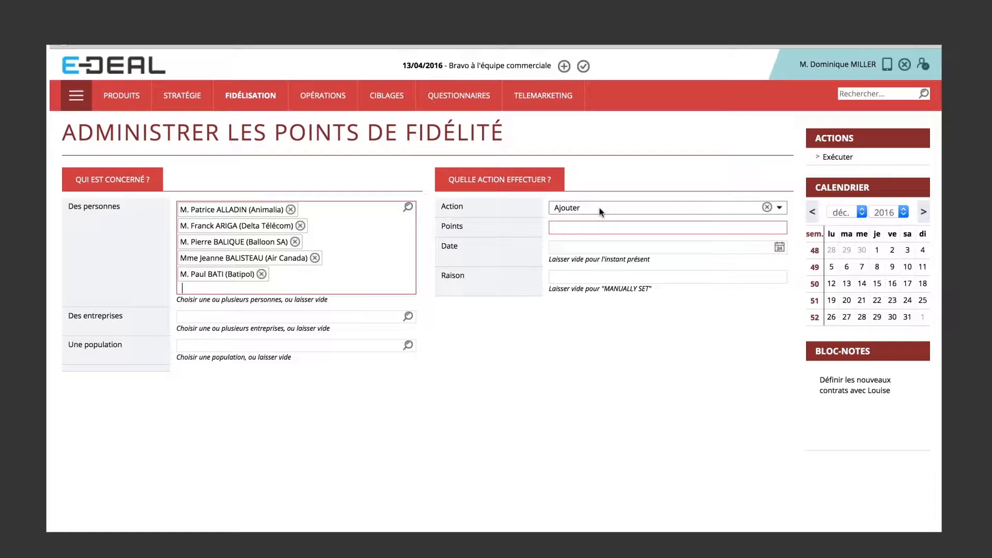
# Set the loyalty action to Ajouter with 20 points, dated yesterday (hier).
pyautogui.click(598, 227)
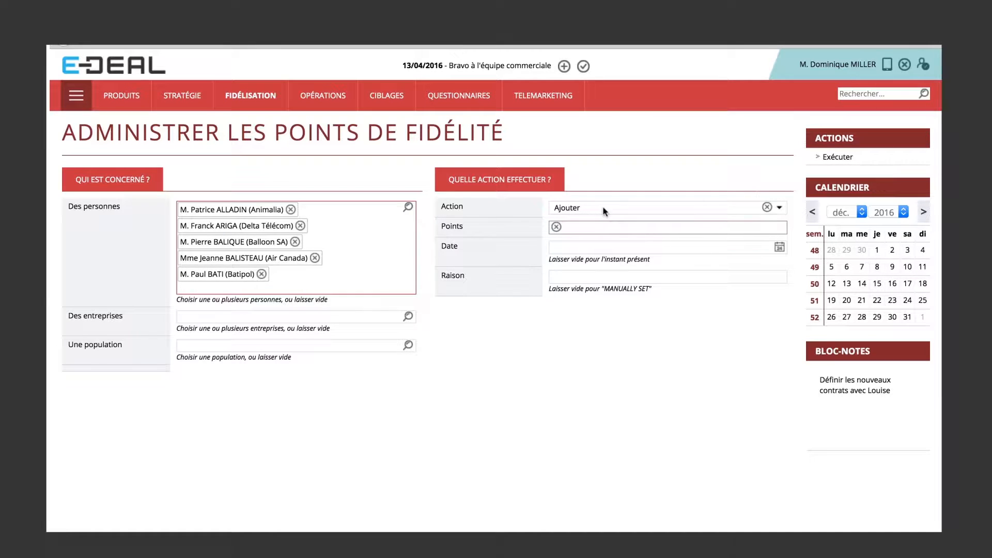
pyautogui.click(604, 208)
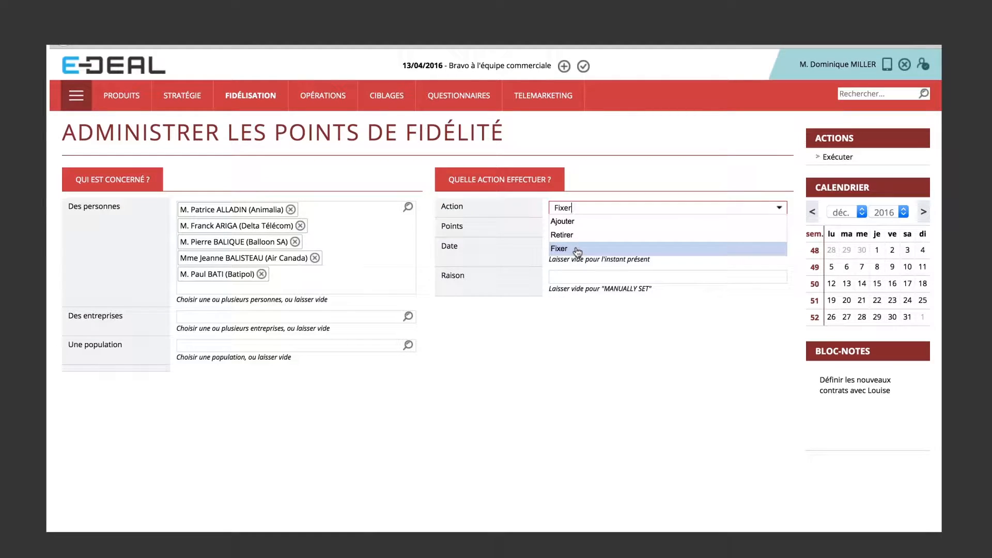
pyautogui.click(582, 226)
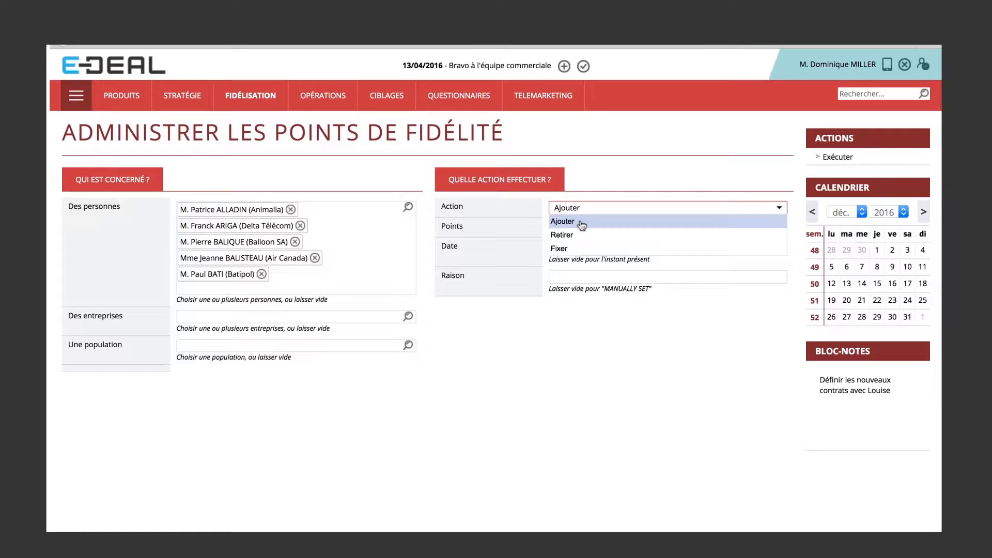
pyautogui.click(589, 227)
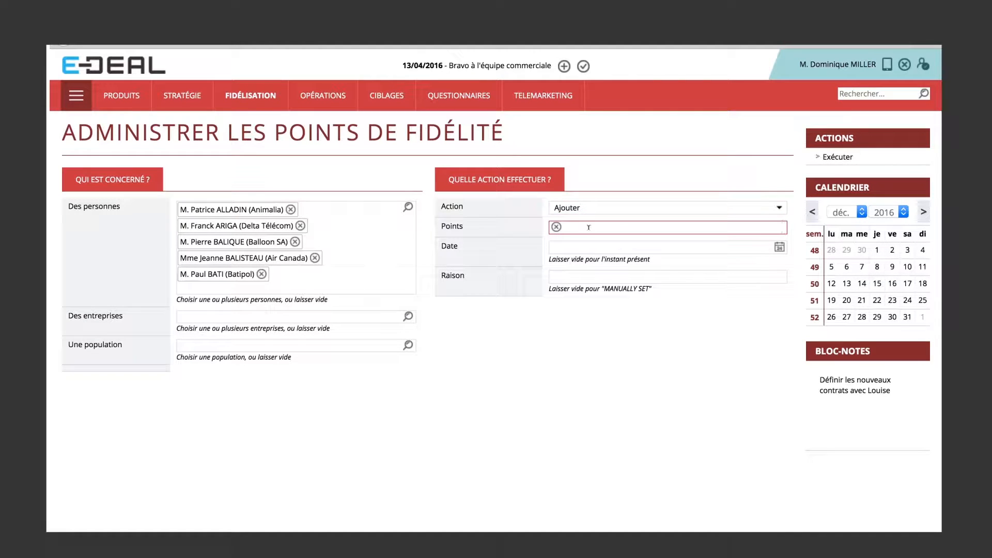
pyautogui.write('20')
pyautogui.click(780, 248)
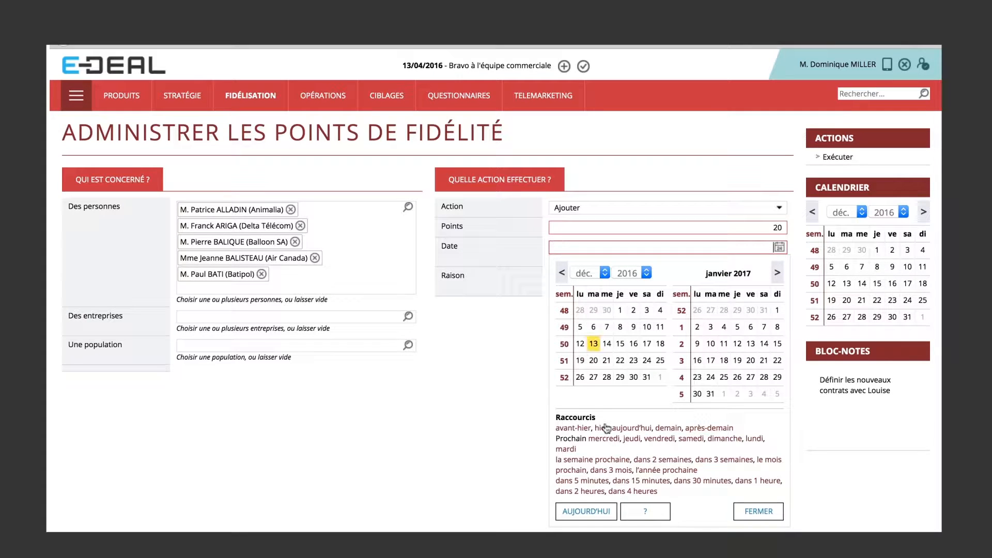
pyautogui.click(601, 429)
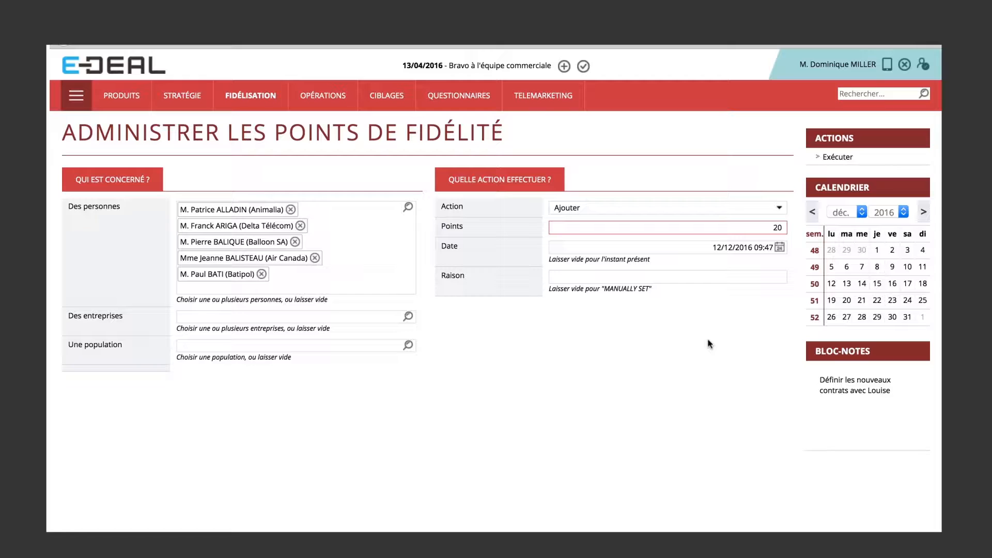
# Enter "litige de facturation" as the reason and execute the loyalty points update, closing its report.
pyautogui.click(618, 277)
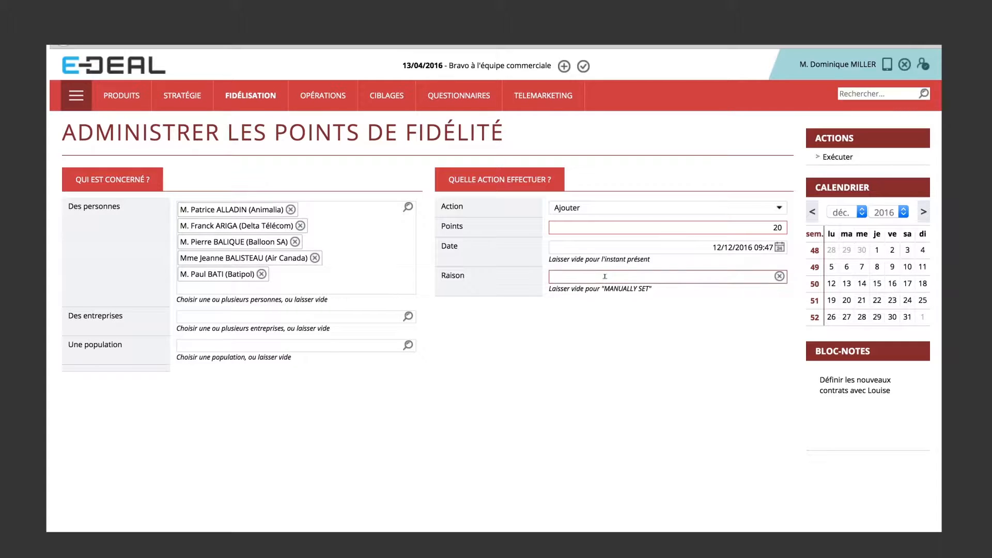
pyautogui.write('litige de facturation')
pyautogui.click(841, 162)
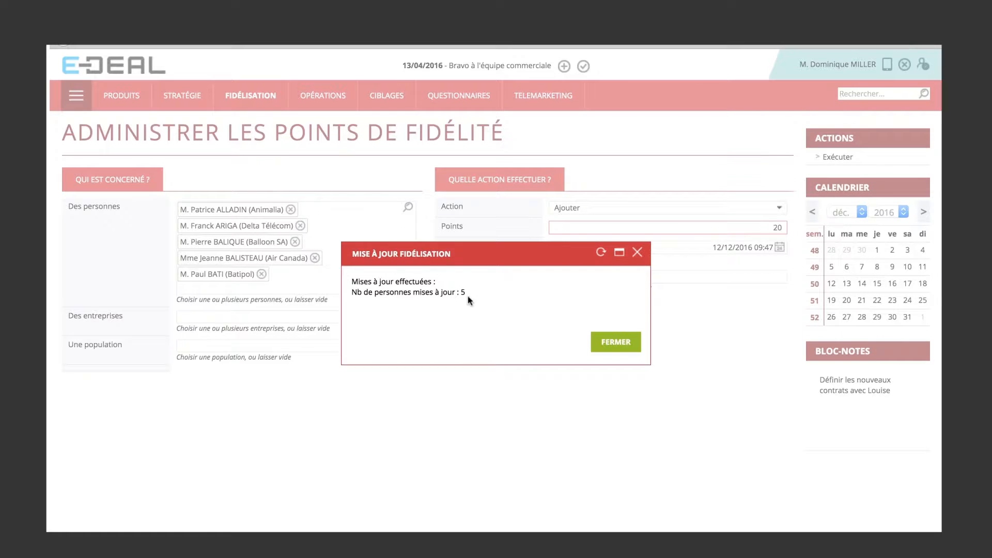
pyautogui.click(622, 345)
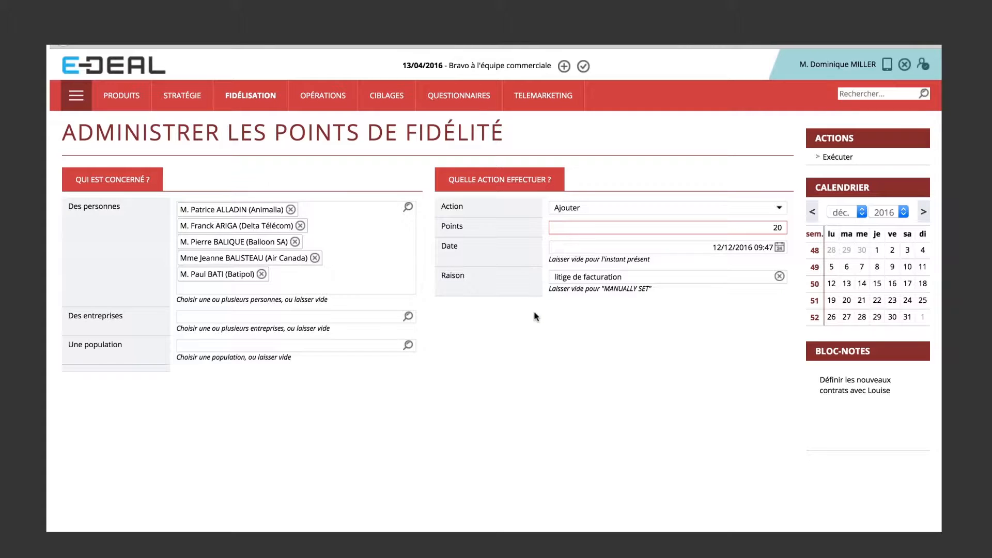
pyautogui.click(766, 224)
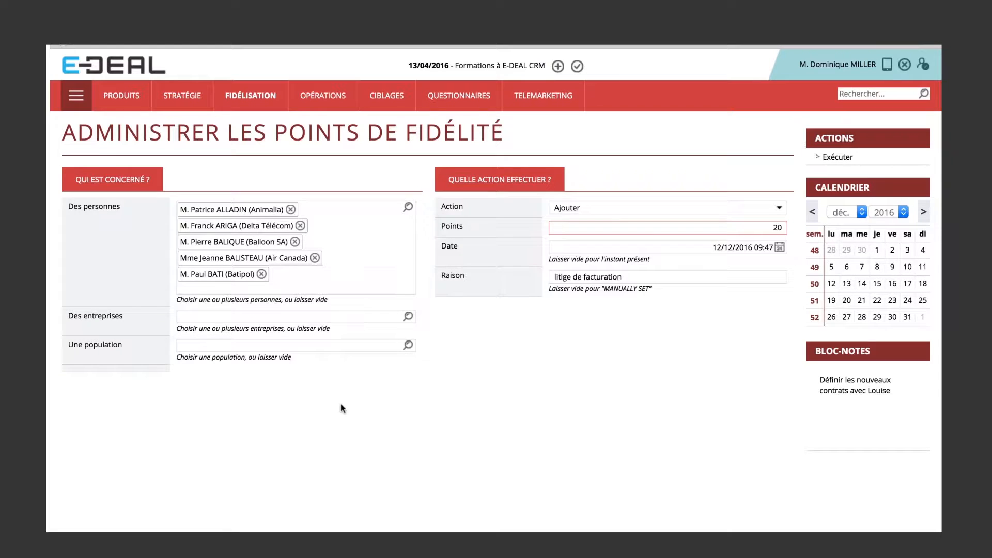
# Switch to PowerPoint, start the slide show from "A quoi ça ressemble ?" and advance to the slide "Fidélisation : liens avec le SI".
pyautogui.moveTo(532, 531)
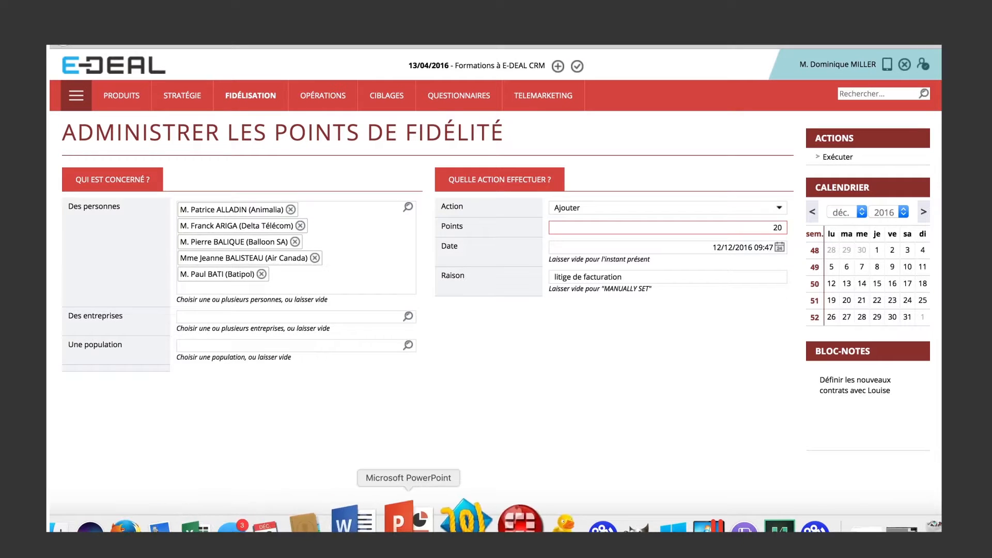
pyautogui.click(413, 540)
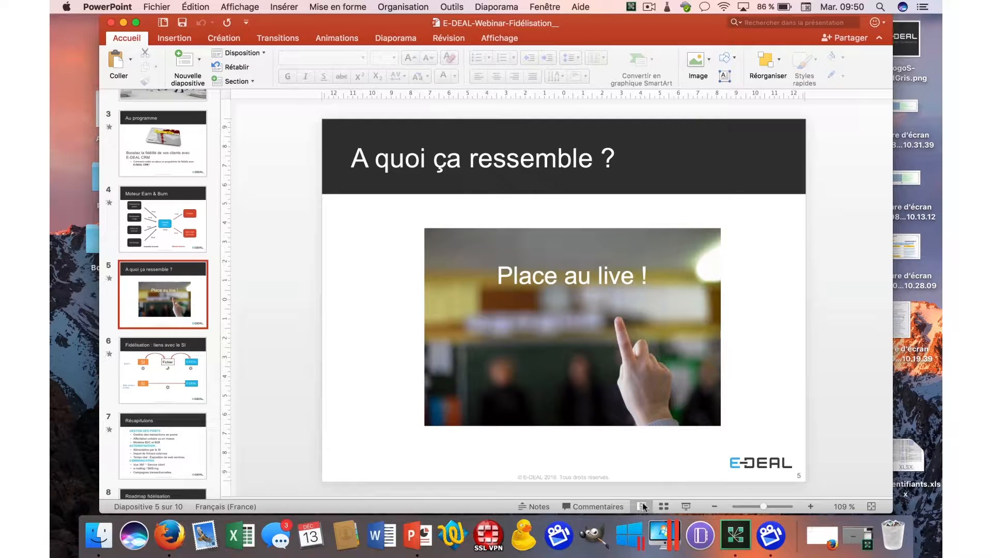
pyautogui.click(686, 507)
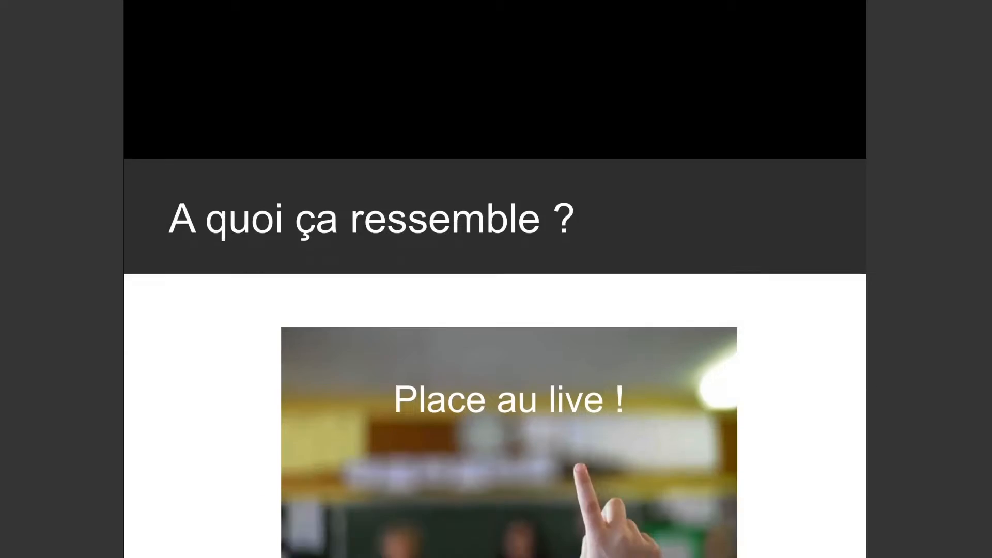
pyautogui.press('Right')
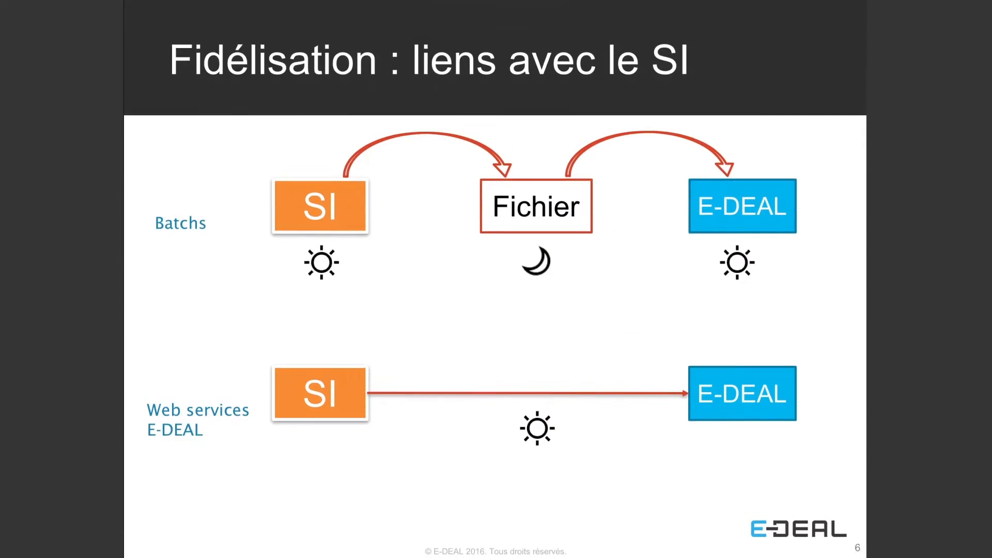
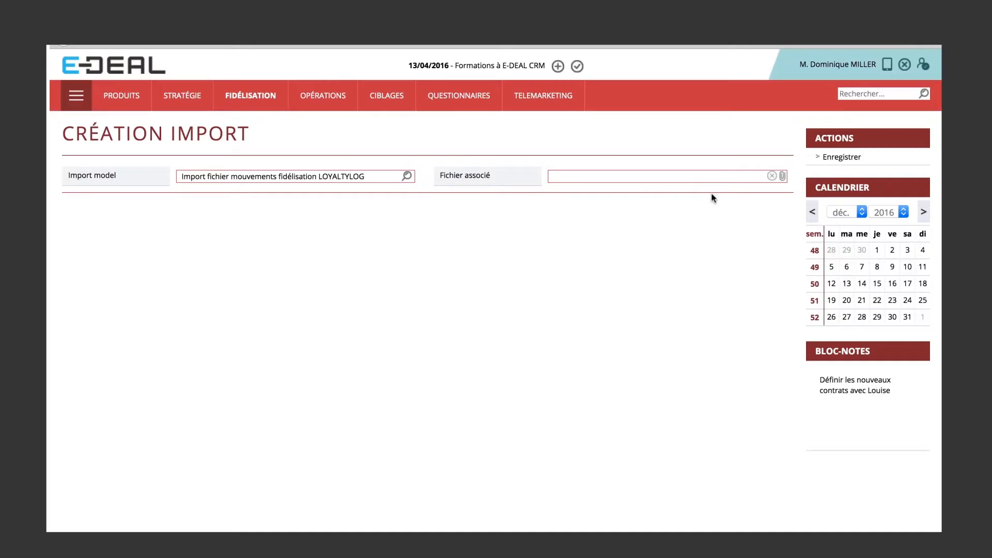
# Browse the Desktop (Bureau) for the import's associated file and select points-clients.csv.
pyautogui.click(784, 178)
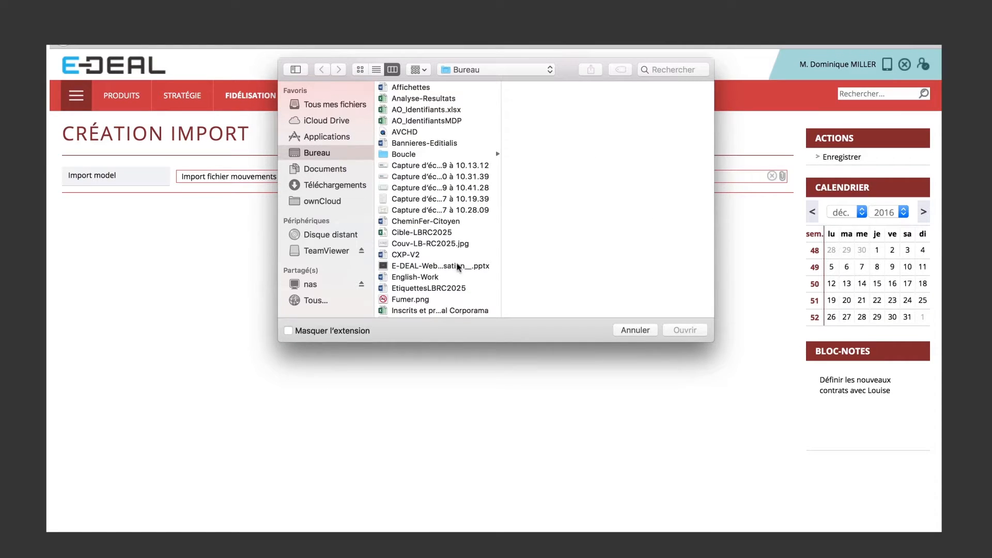
pyautogui.click(410, 199)
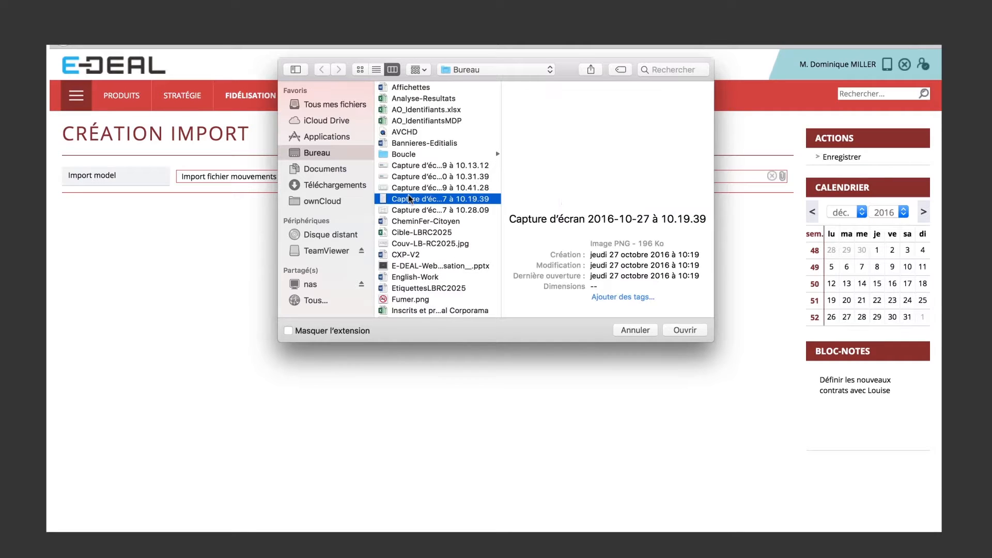
pyautogui.press('p')
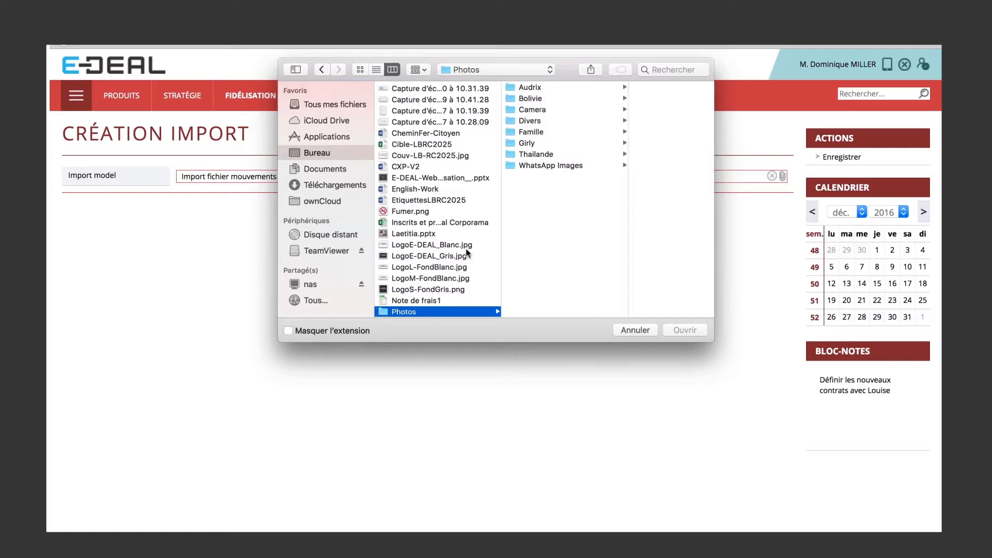
pyautogui.press('Down')
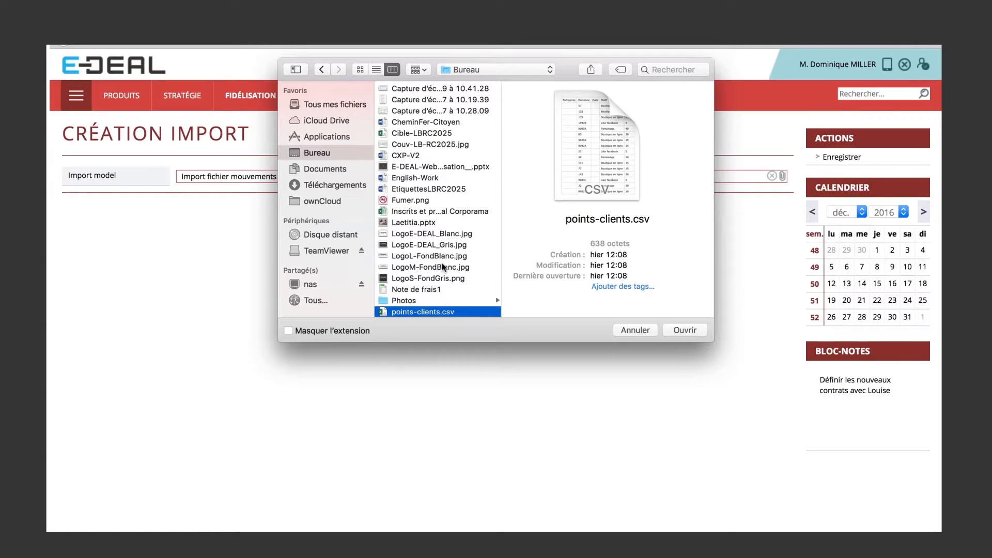
# Preview the contents of points-clients.csv from the file chooser, closing the preview when done.
pyautogui.rightClick(434, 314)
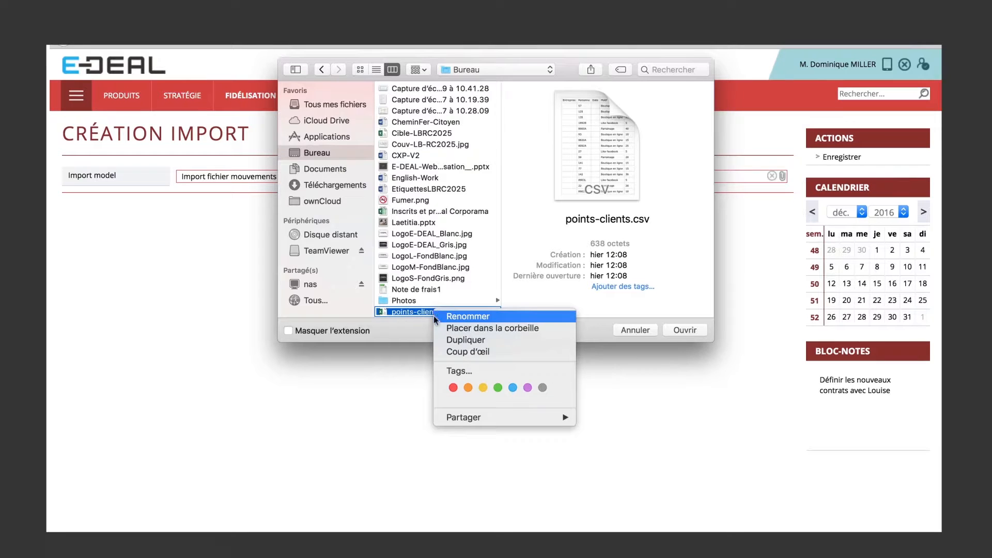
pyautogui.click(457, 354)
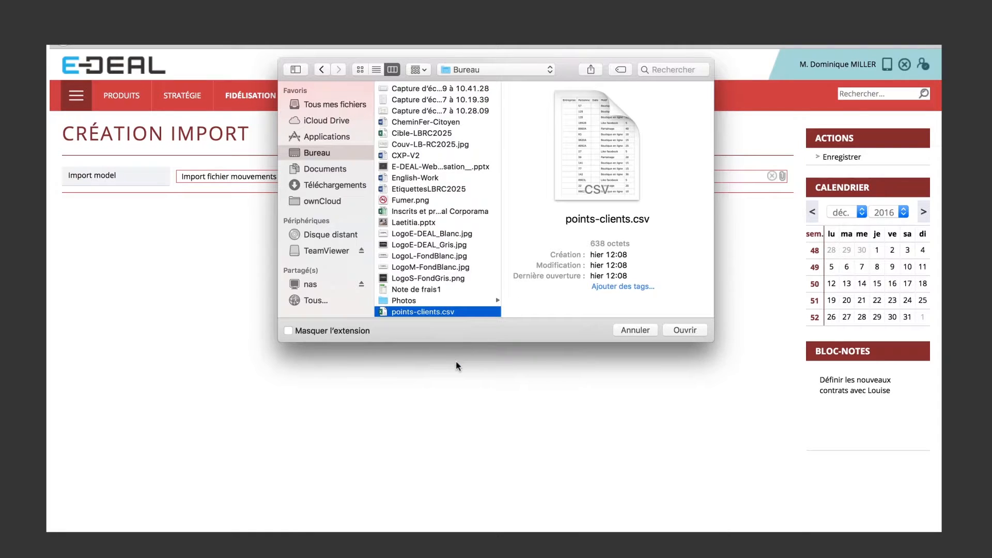
pyautogui.rightClick(432, 312)
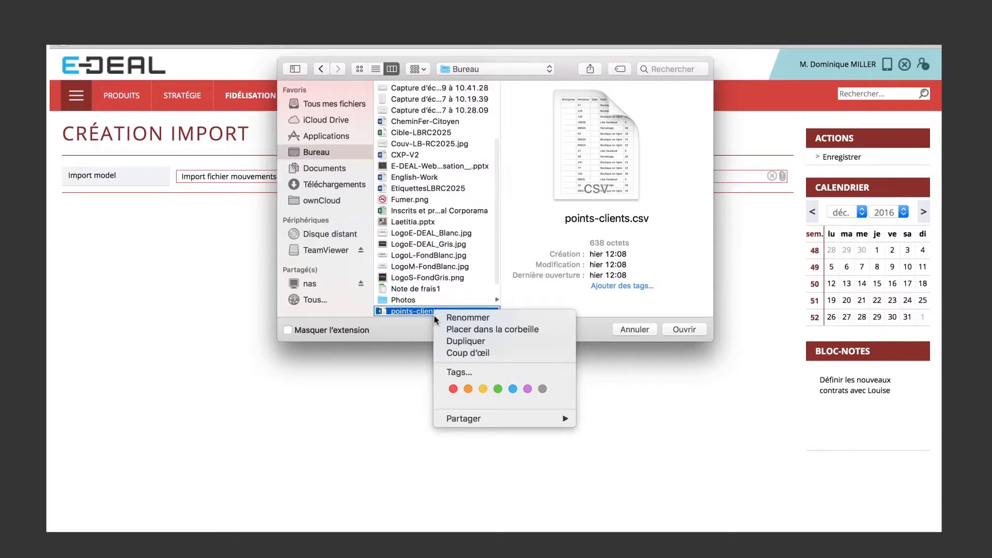
pyautogui.click(466, 353)
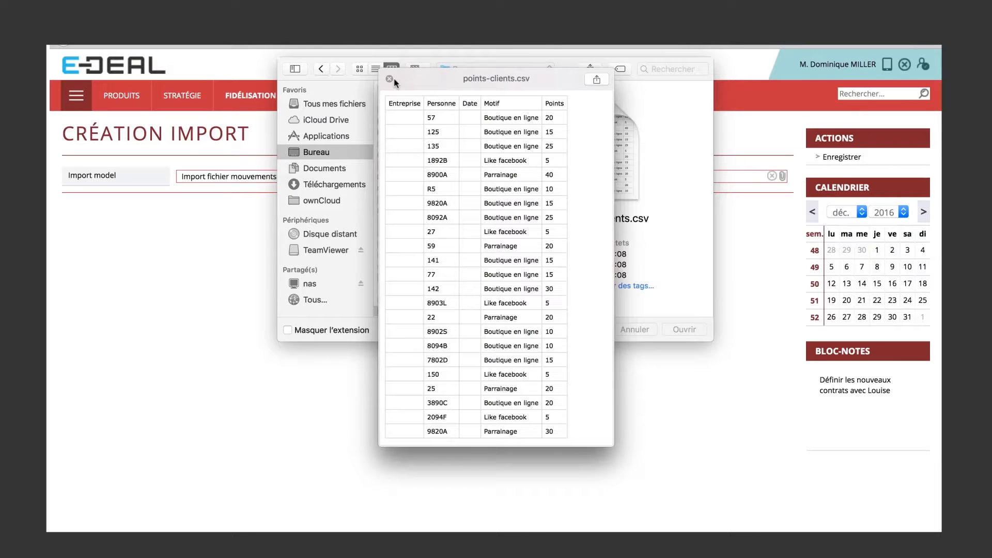
pyautogui.click(390, 79)
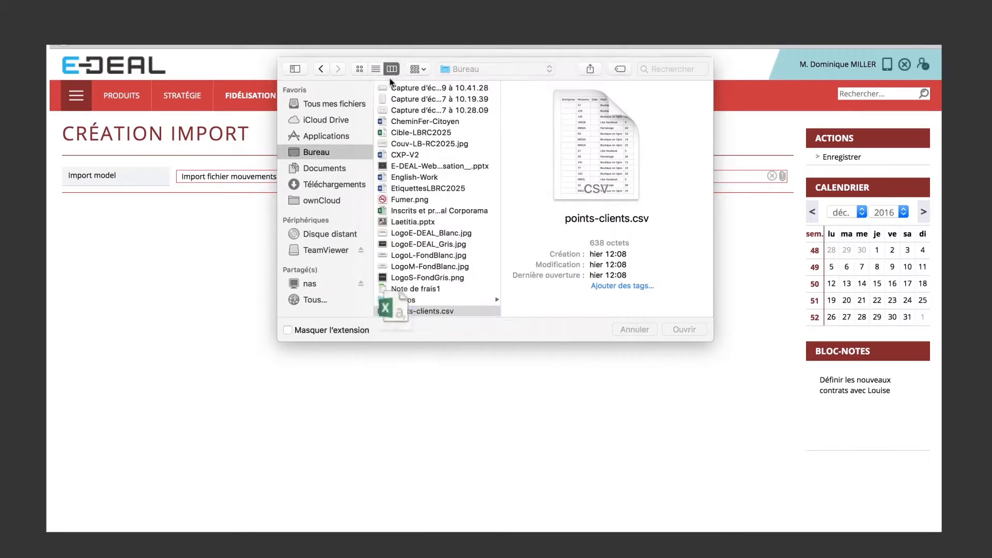
# Save the import with points-clients.csv attached, then execute it and display its log entries.
pyautogui.click(687, 330)
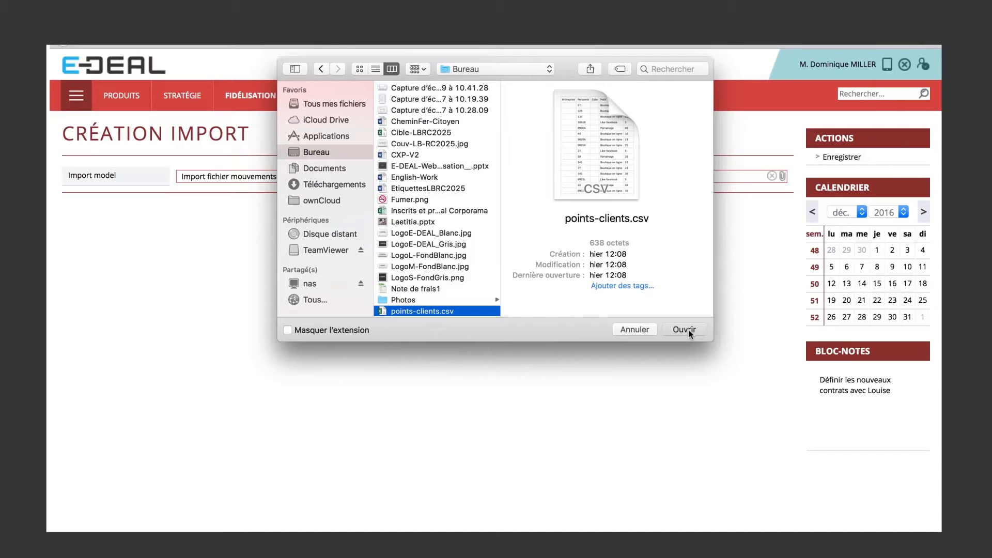
pyautogui.click(837, 162)
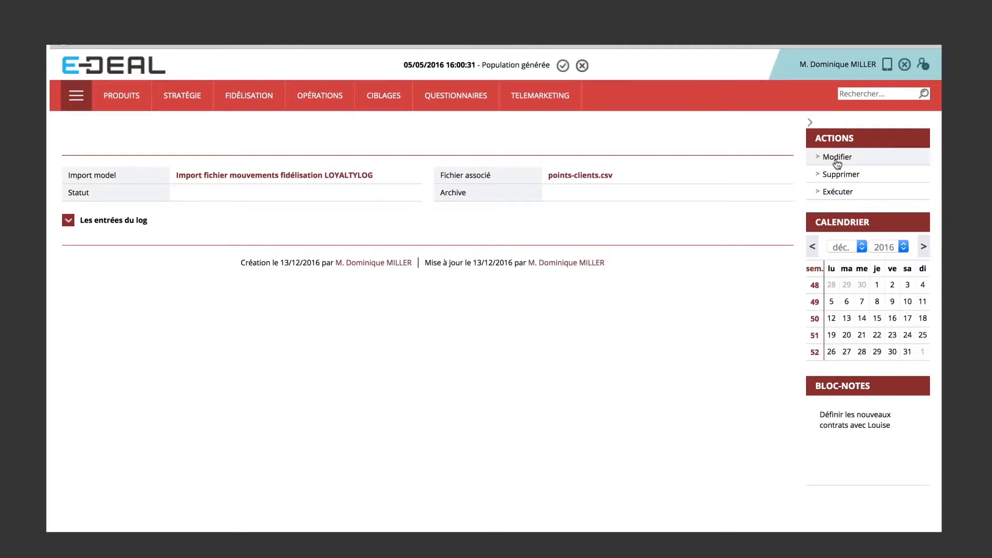
pyautogui.click(837, 193)
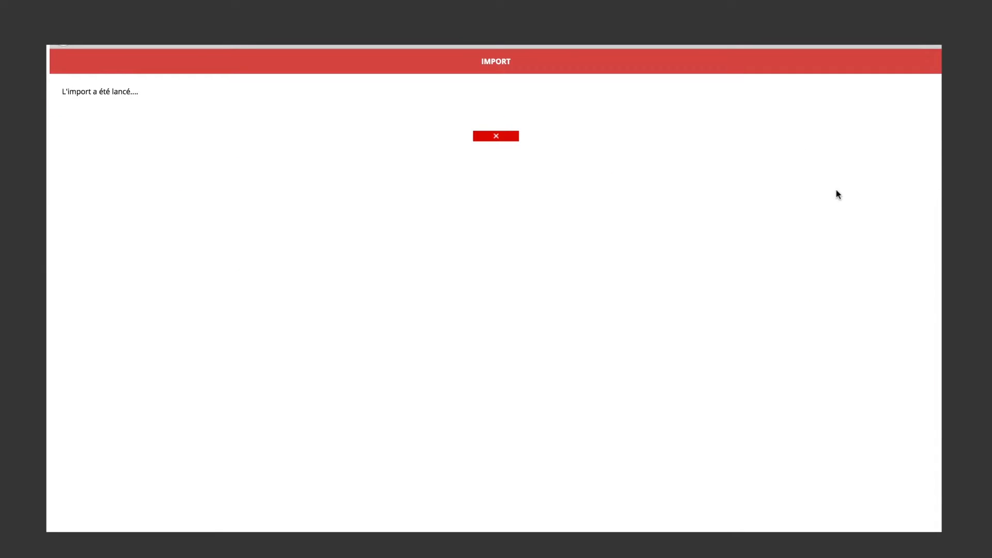
pyautogui.click(501, 136)
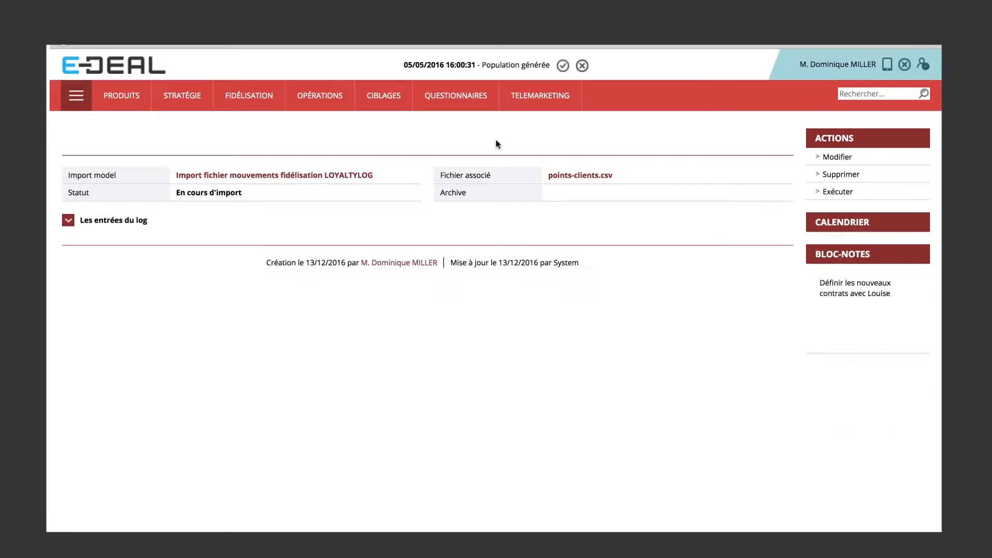
pyautogui.click(69, 221)
pyautogui.click(69, 221)
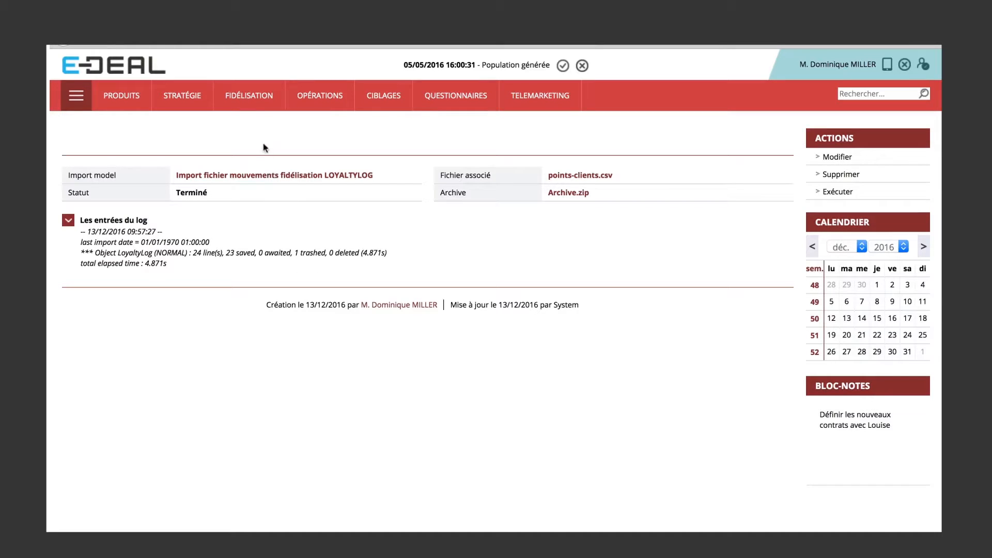
# Open the loyalty points (Points de fidélité) search and list all movements without any filter.
pyautogui.click(259, 106)
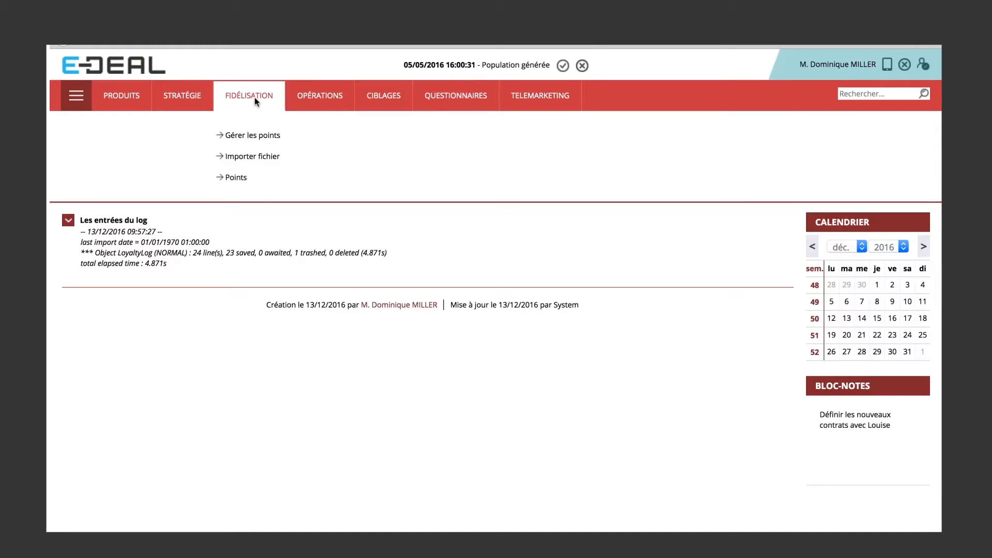
pyautogui.click(238, 179)
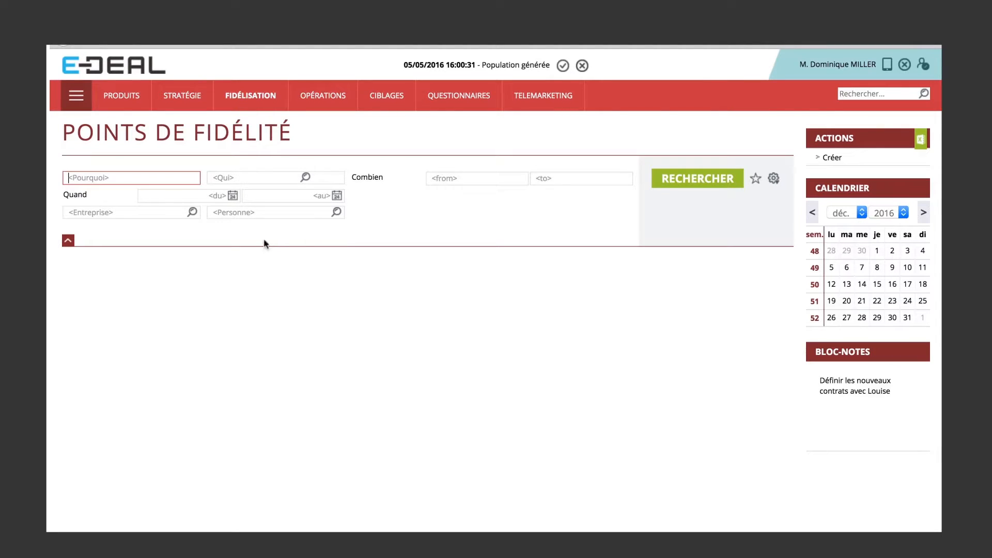
pyautogui.click(688, 184)
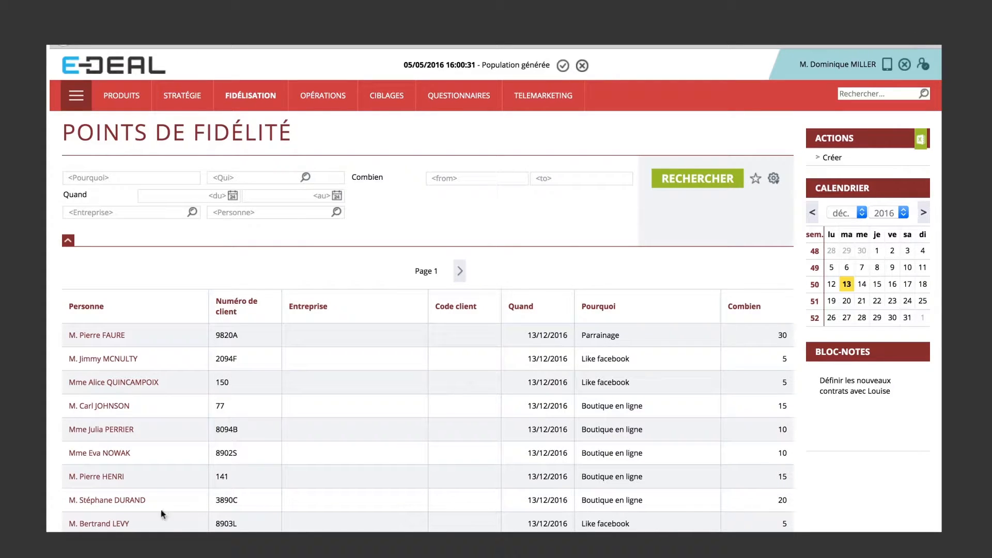
# Open the customer with the 20-point Boutique en ligne movement and view the loyalty history behind the score.
pyautogui.click(114, 504)
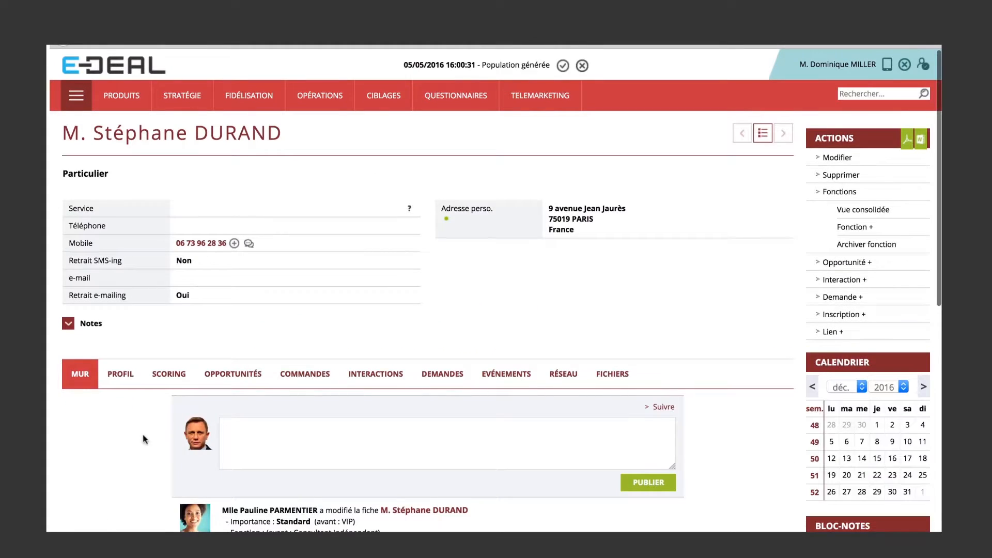
pyautogui.click(180, 377)
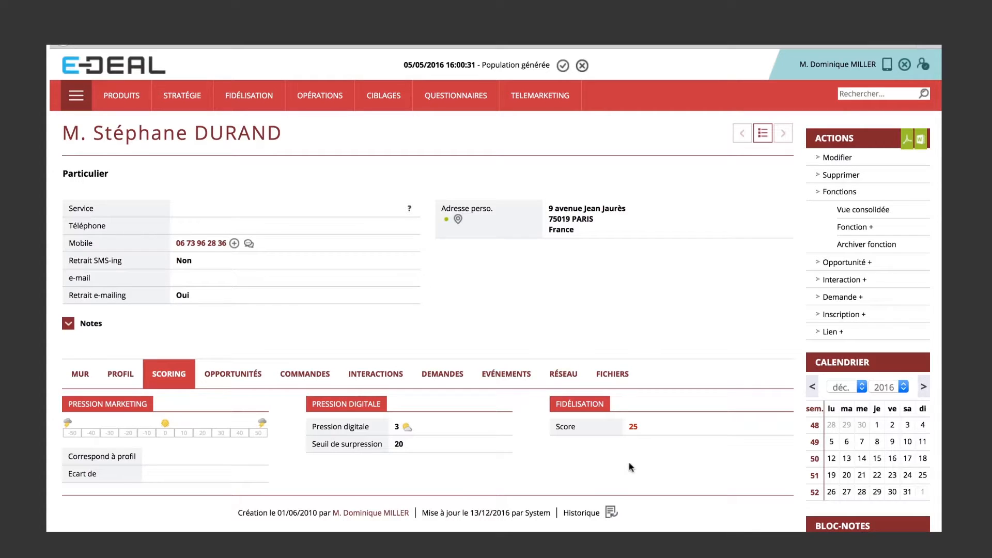
pyautogui.click(633, 427)
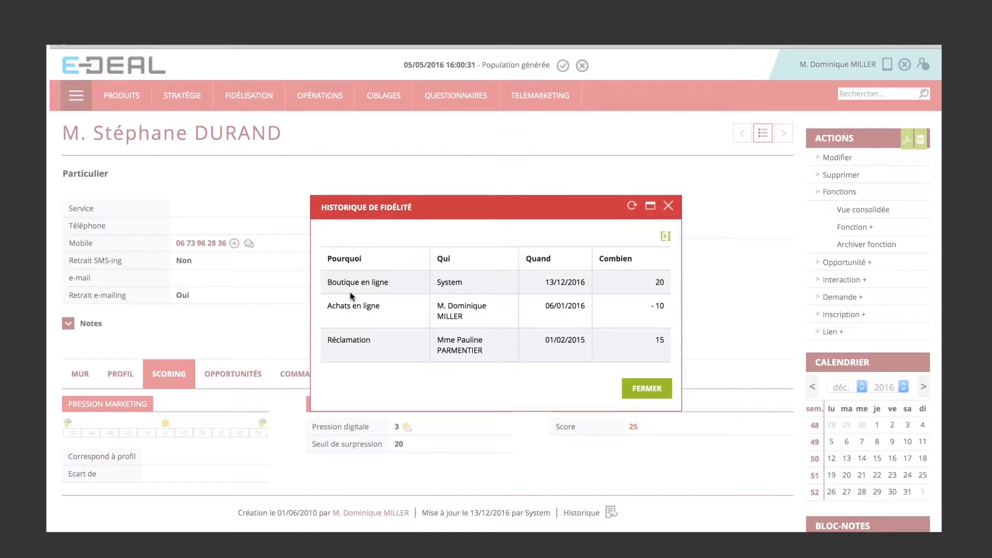
pyautogui.click(668, 207)
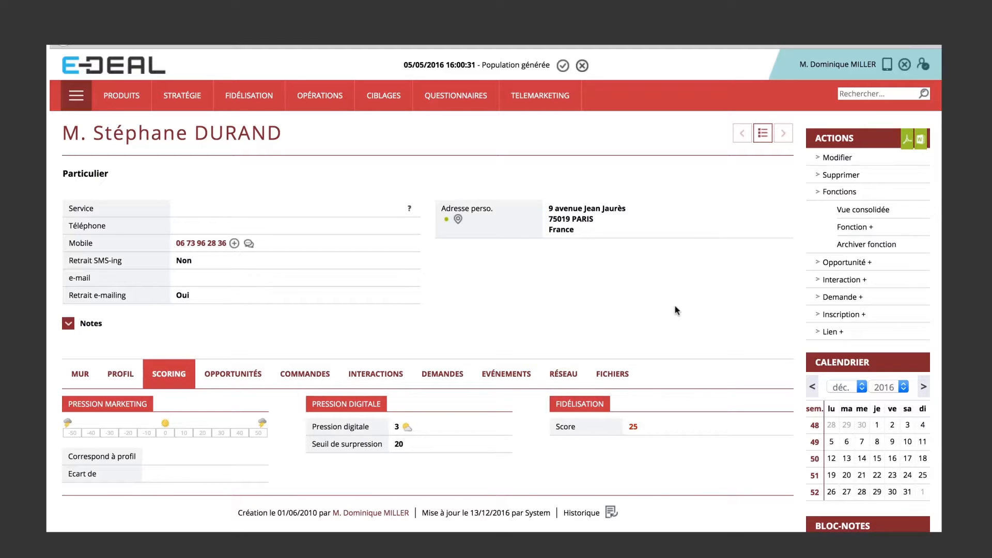
# Switch to the Net Business module and list all e-mailings without any filter.
pyautogui.click(79, 106)
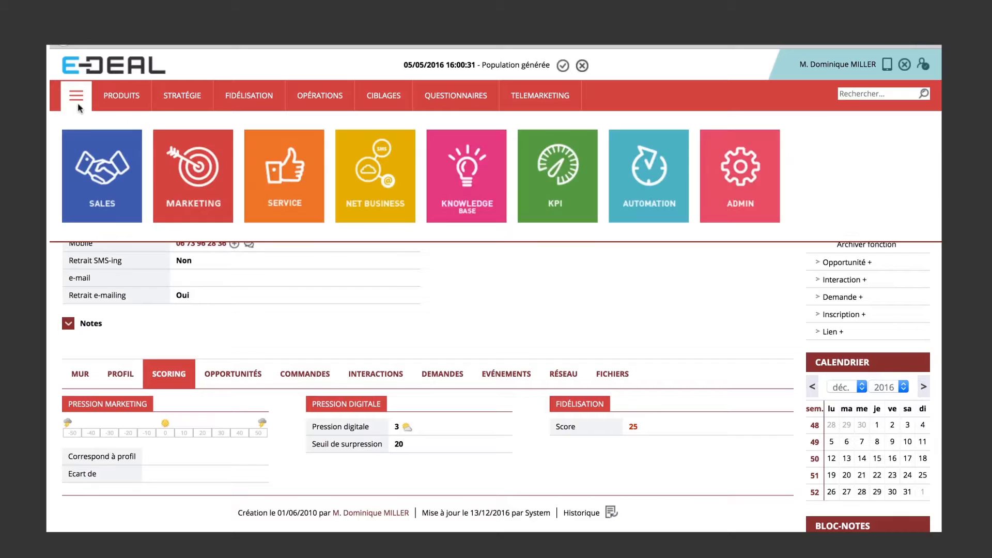
pyautogui.click(380, 191)
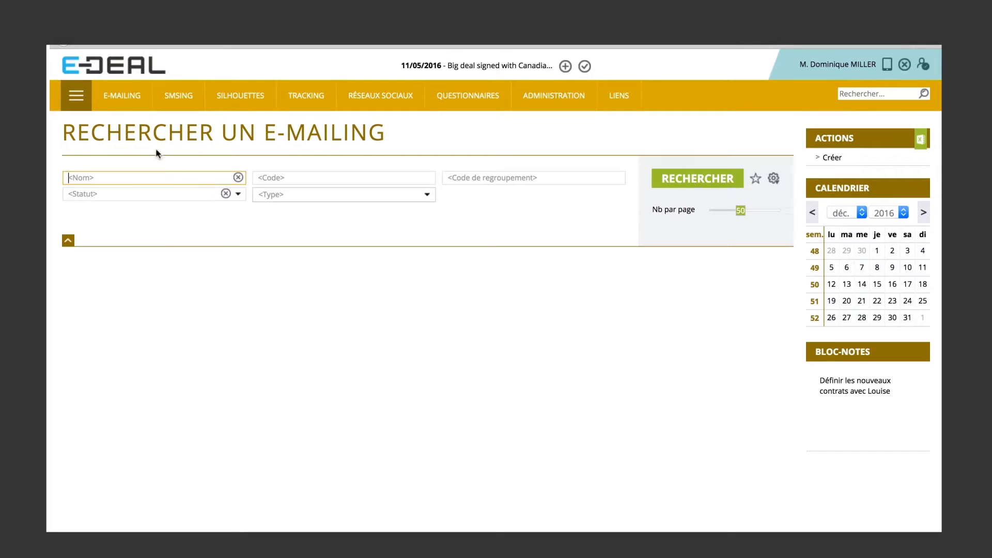
pyautogui.click(680, 185)
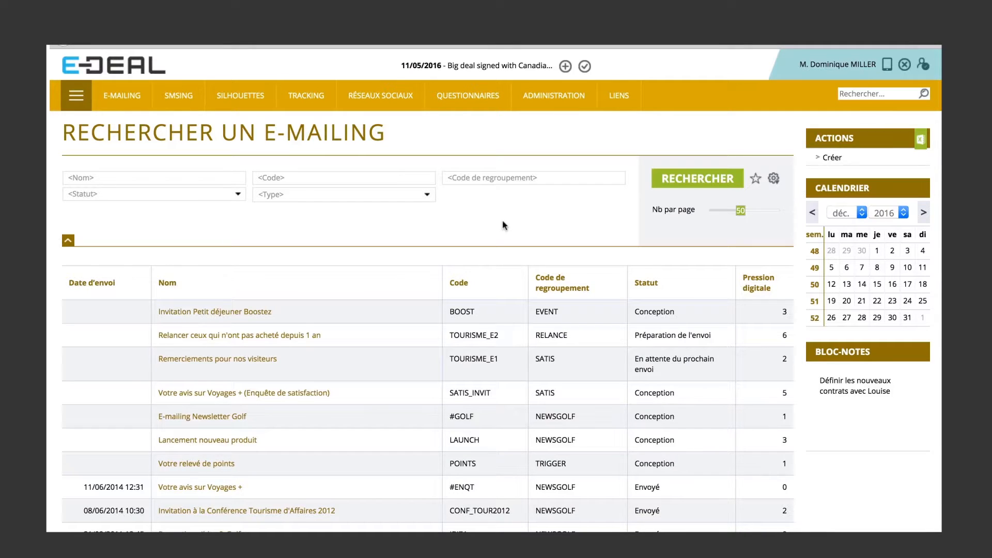
# Create a targeting (ciblage) in the Marketing module with the criterion Historique de fidélité supérieur ou égal à 1.
pyautogui.click(75, 98)
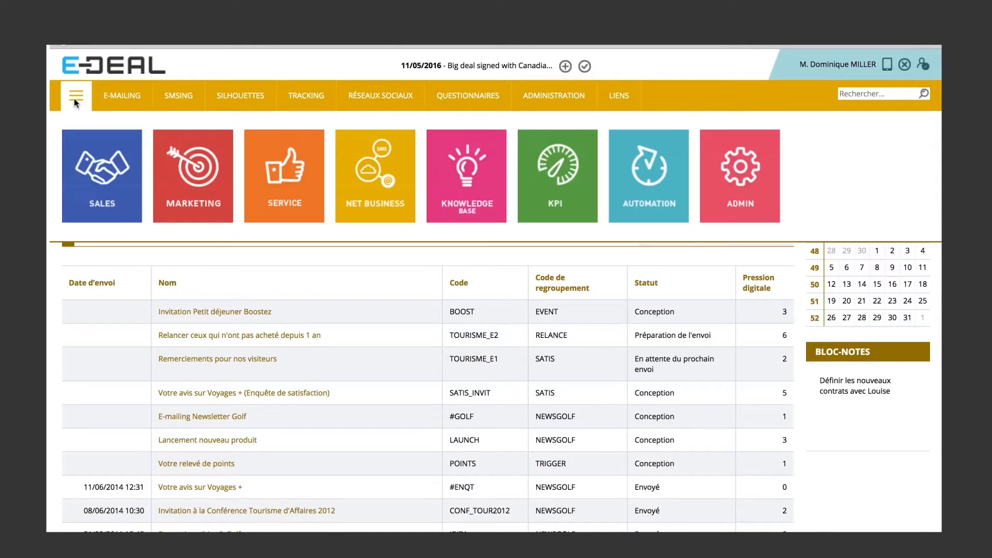
pyautogui.click(198, 174)
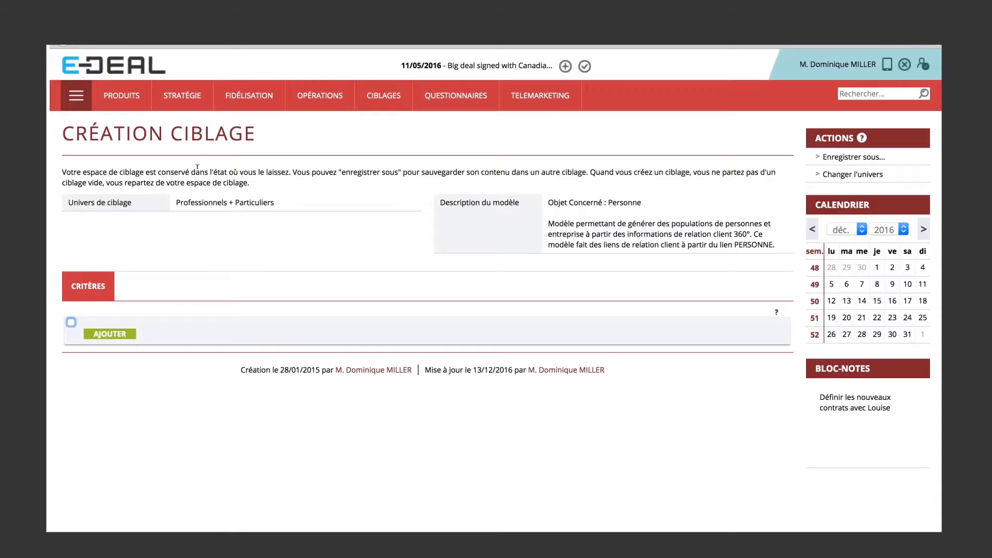
pyautogui.click(110, 335)
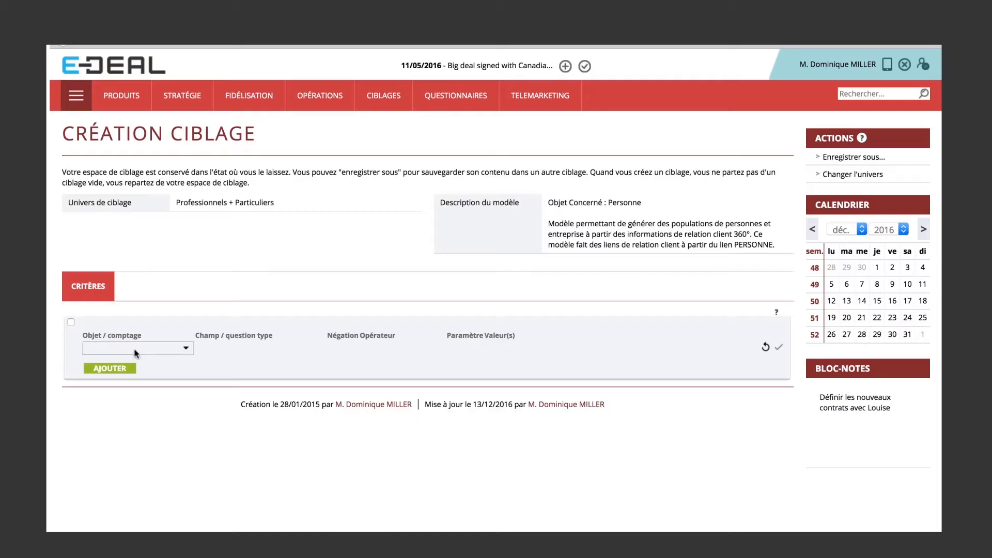
pyautogui.click(145, 350)
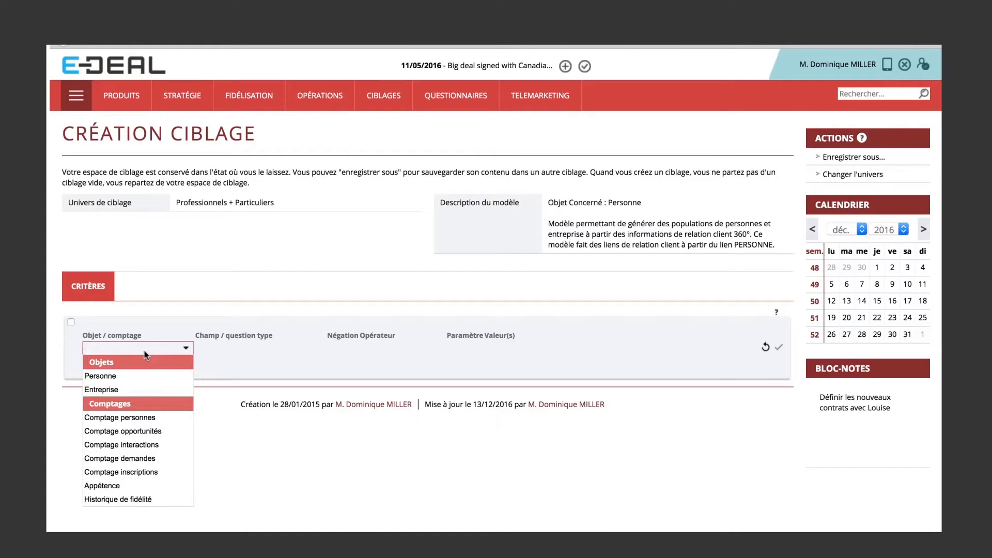
pyautogui.click(165, 499)
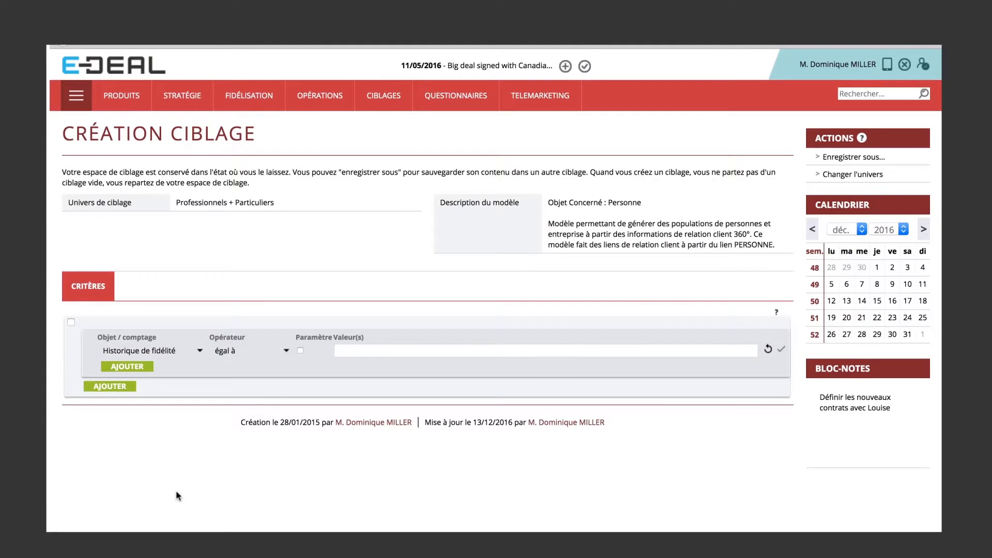
pyautogui.click(288, 353)
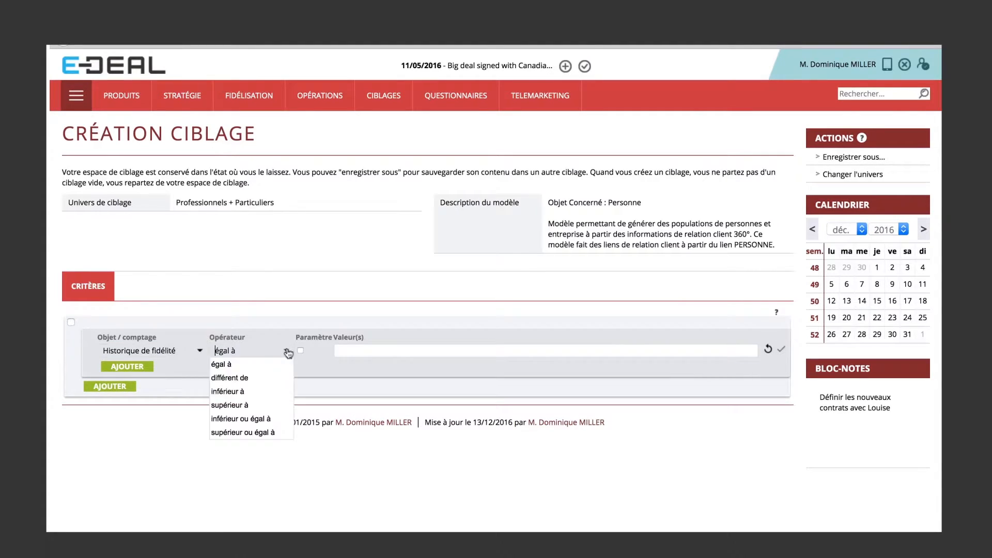
pyautogui.click(260, 437)
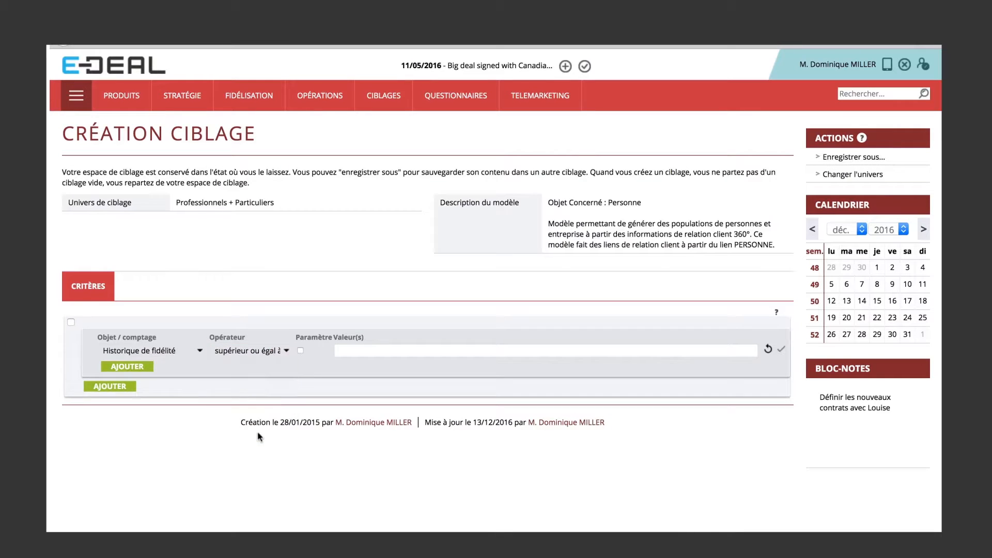
pyautogui.click(412, 349)
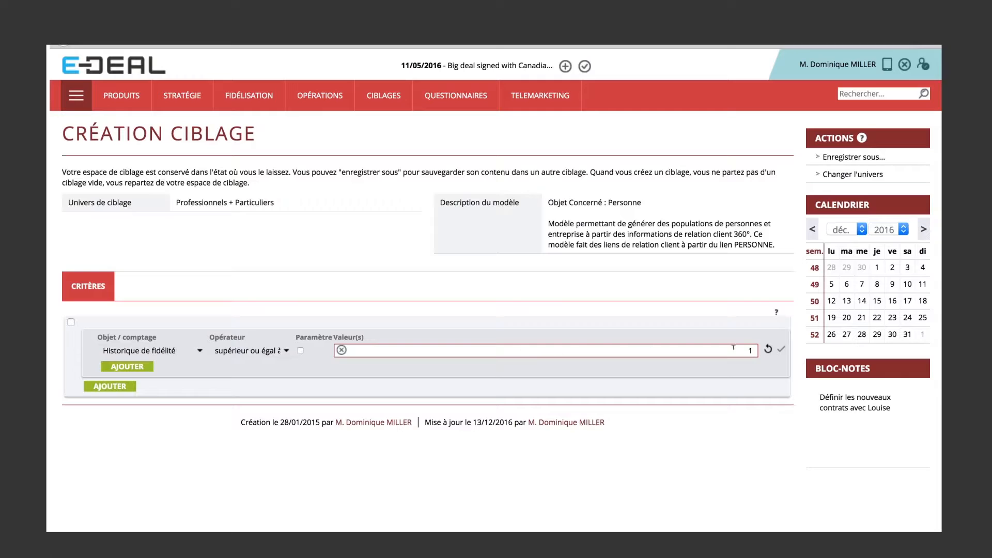
pyautogui.click(783, 350)
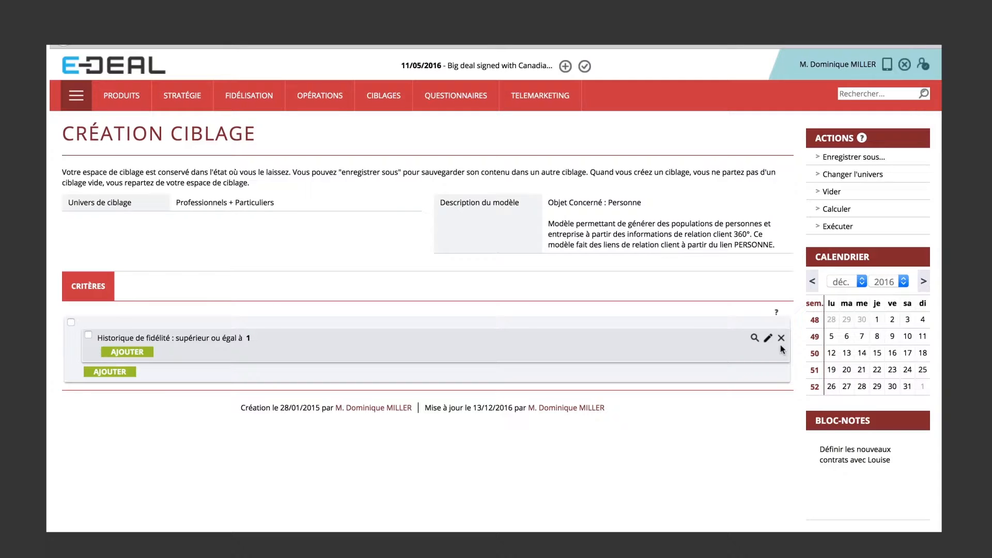
# Add a sub-criterion under the loyalty history criterion: Historique de fidélité, Date heure supérieur ou égal à Aujourd'hui -1 jours.
pyautogui.click(136, 347)
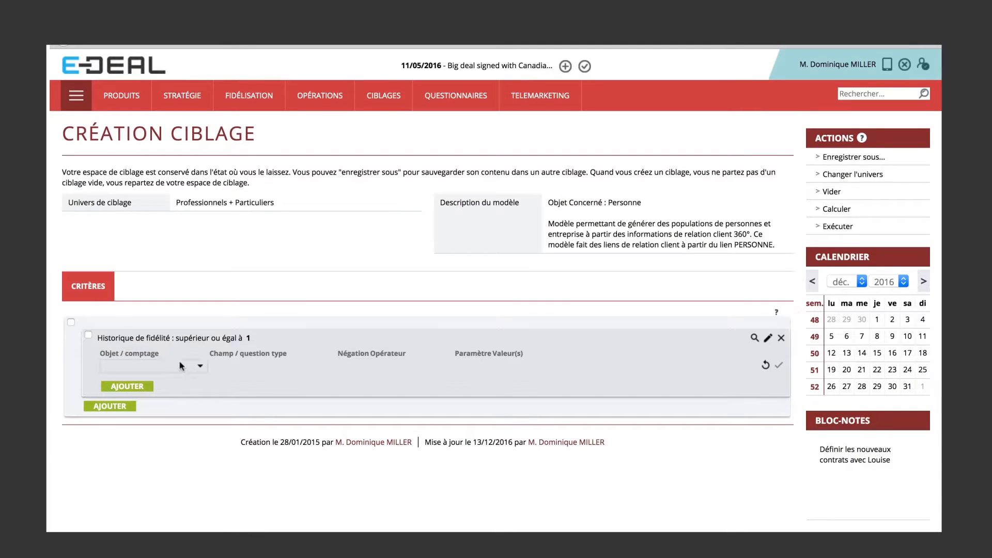
pyautogui.click(202, 371)
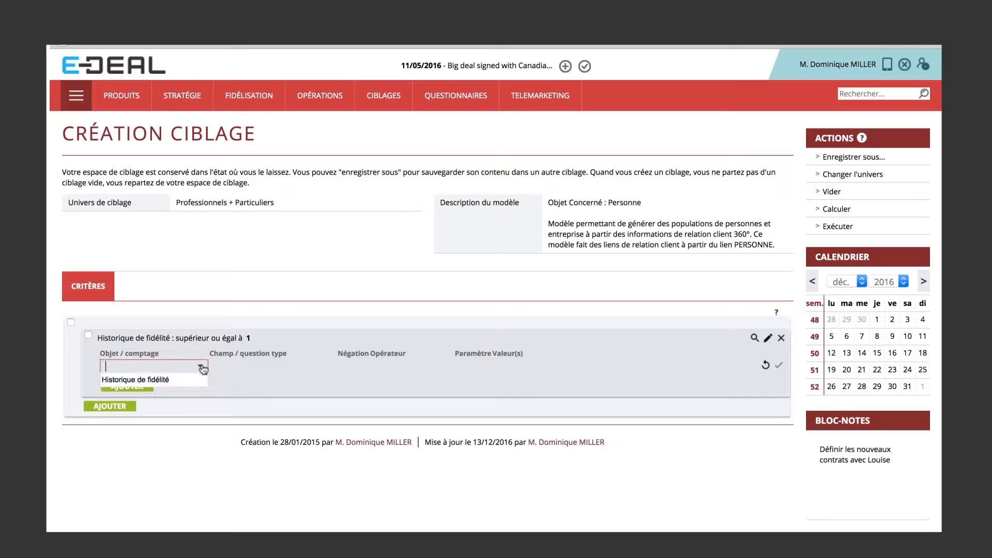
pyautogui.click(181, 383)
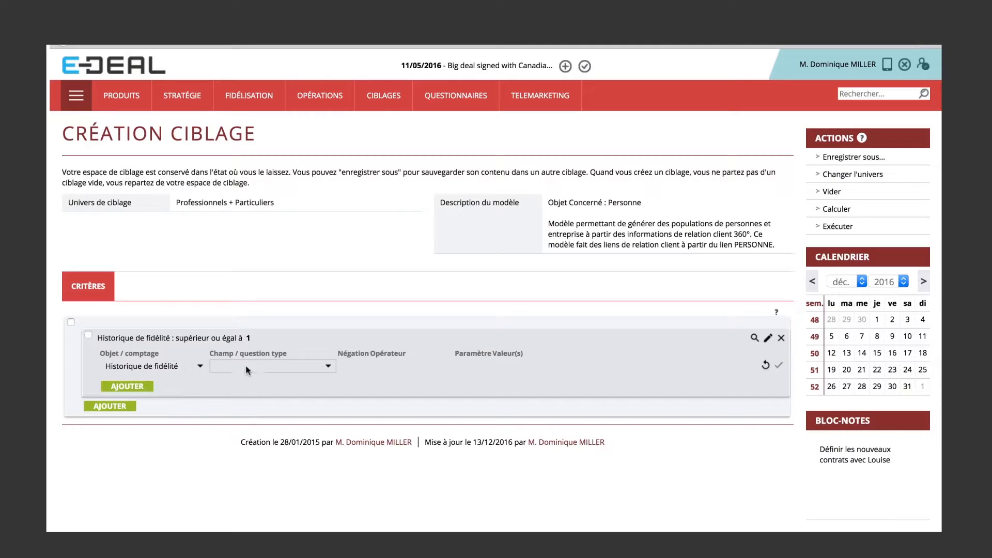
pyautogui.click(254, 367)
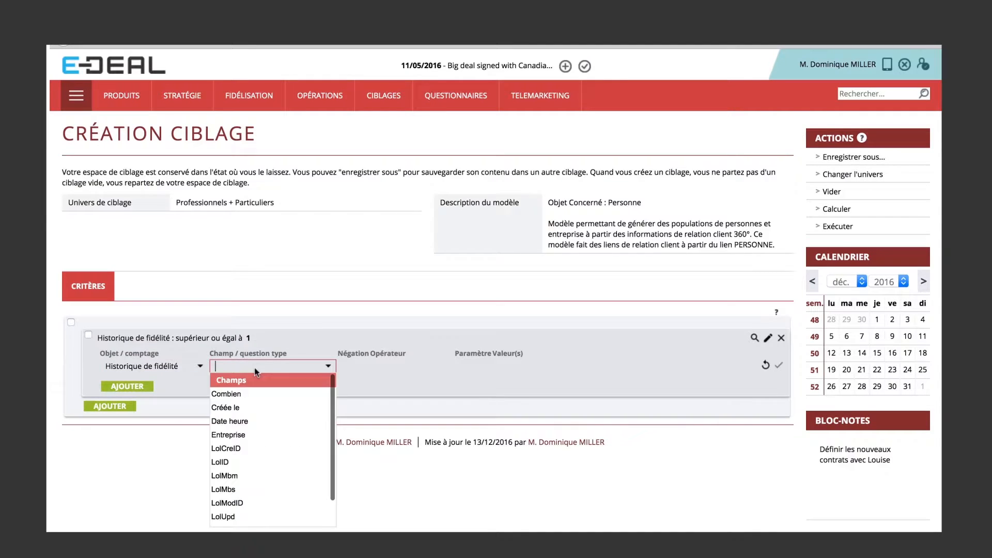
pyautogui.click(250, 422)
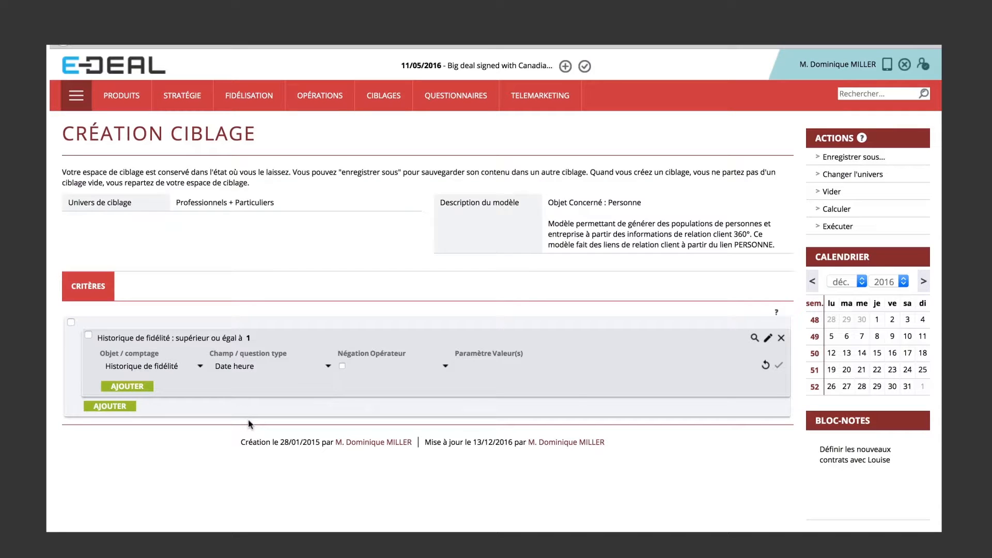
pyautogui.click(401, 367)
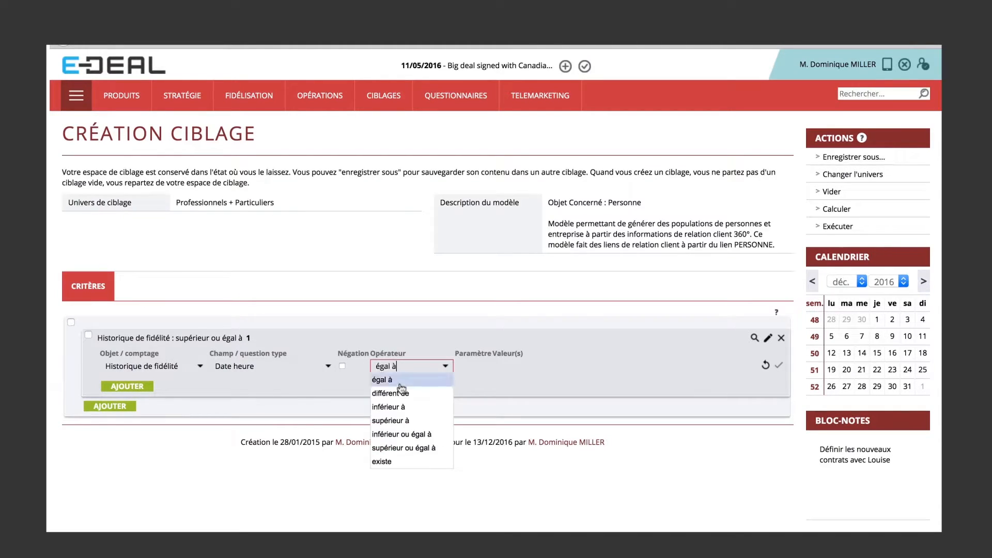
pyautogui.click(407, 450)
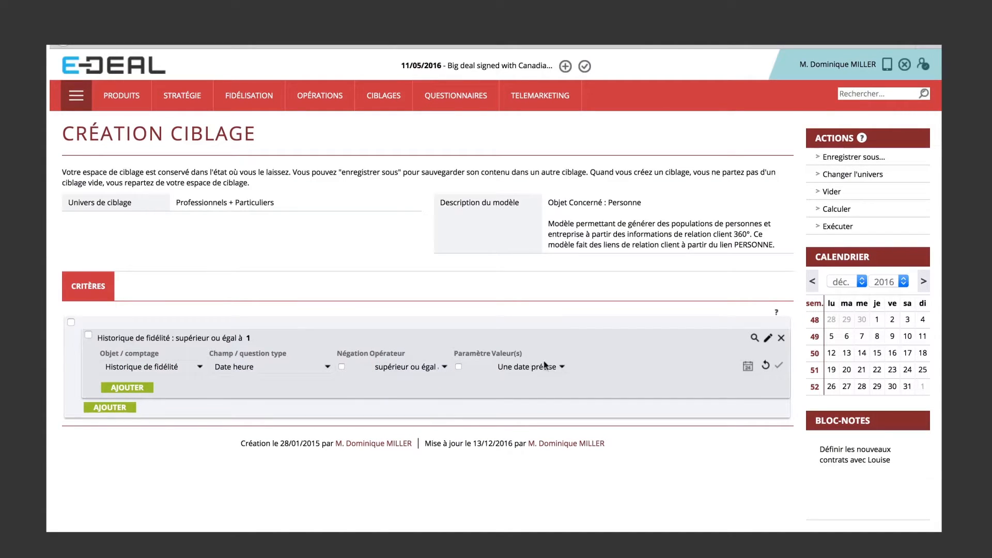
pyautogui.click(563, 368)
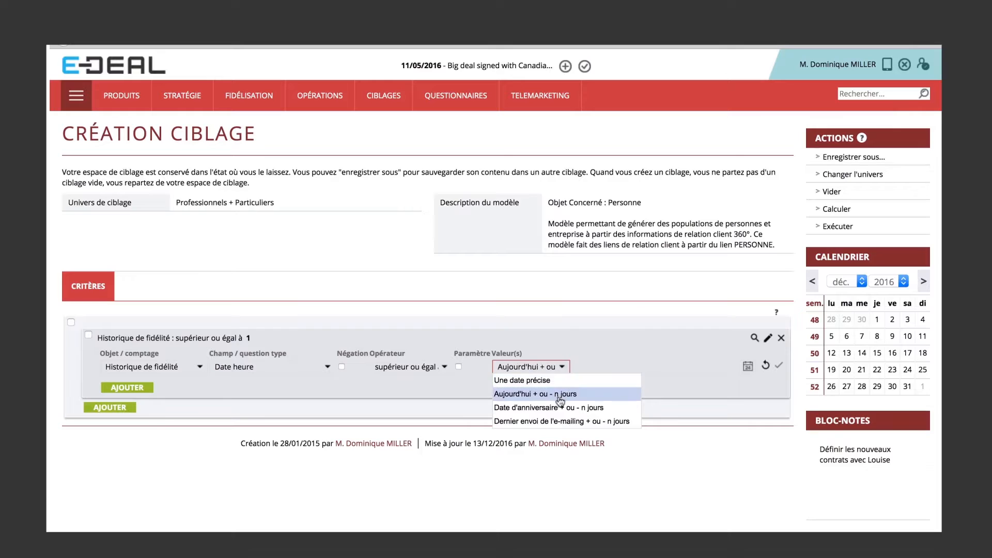
pyautogui.click(558, 395)
pyautogui.click(655, 364)
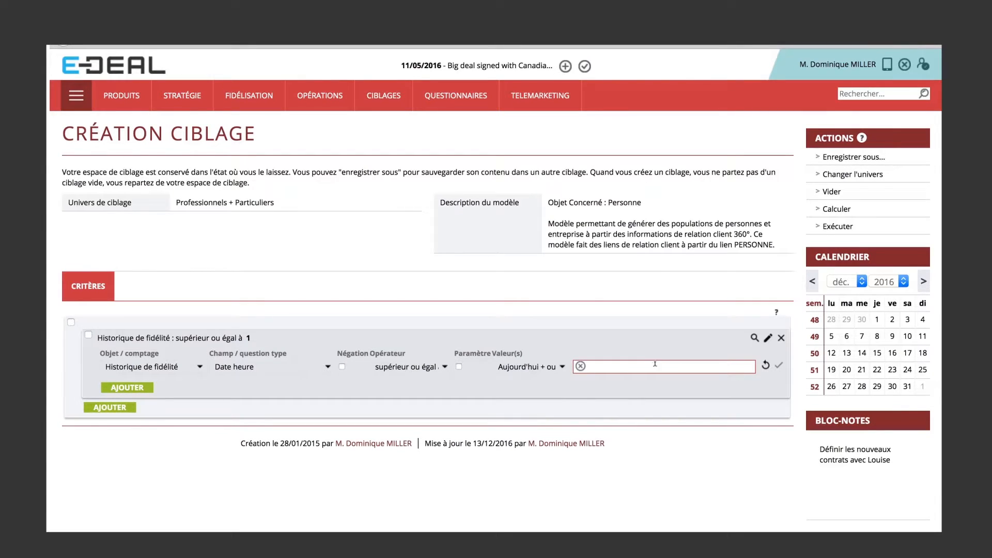
pyautogui.click(778, 365)
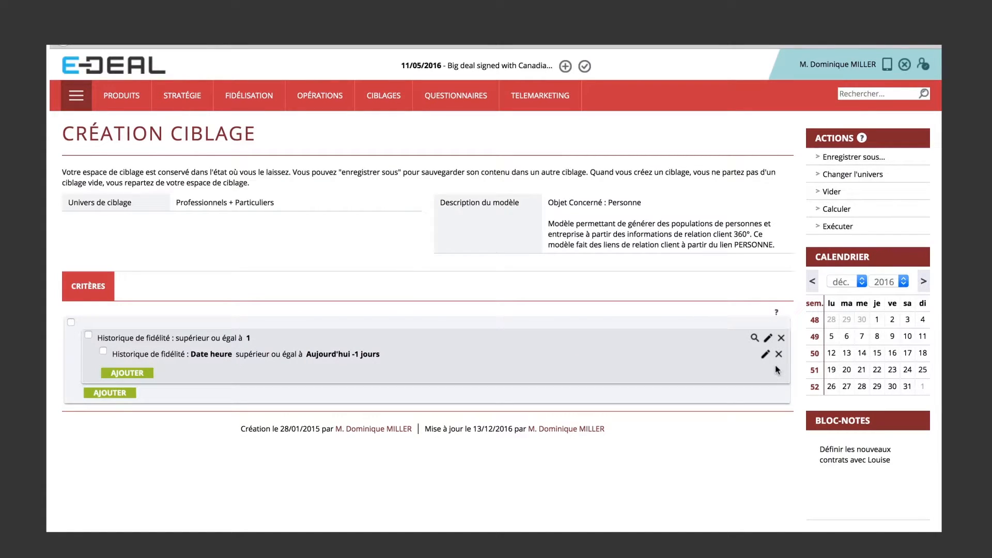
# Save the targeting as "Fide - mouvement quotidien" with code FID-QUO and Conserver une seule fonction enabled.
pyautogui.click(859, 157)
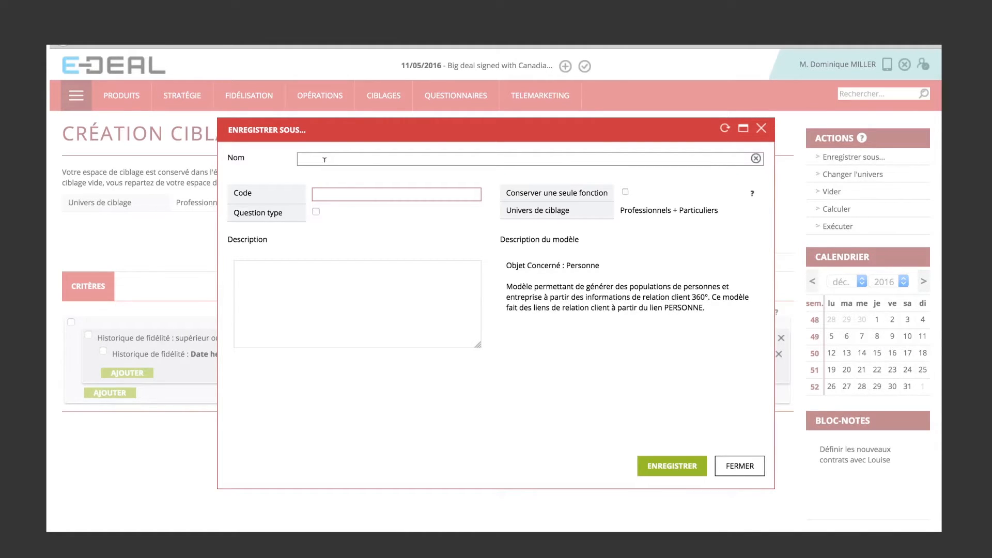
pyautogui.write('Fide - mouvement quotidien')
pyautogui.click(330, 195)
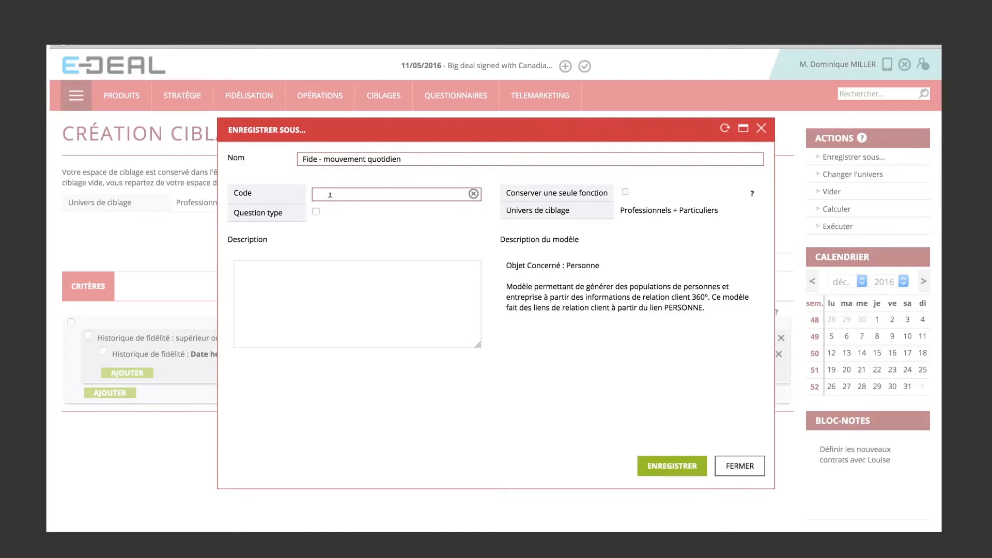
pyautogui.write('FID-QUO')
pyautogui.click(626, 192)
pyautogui.click(673, 466)
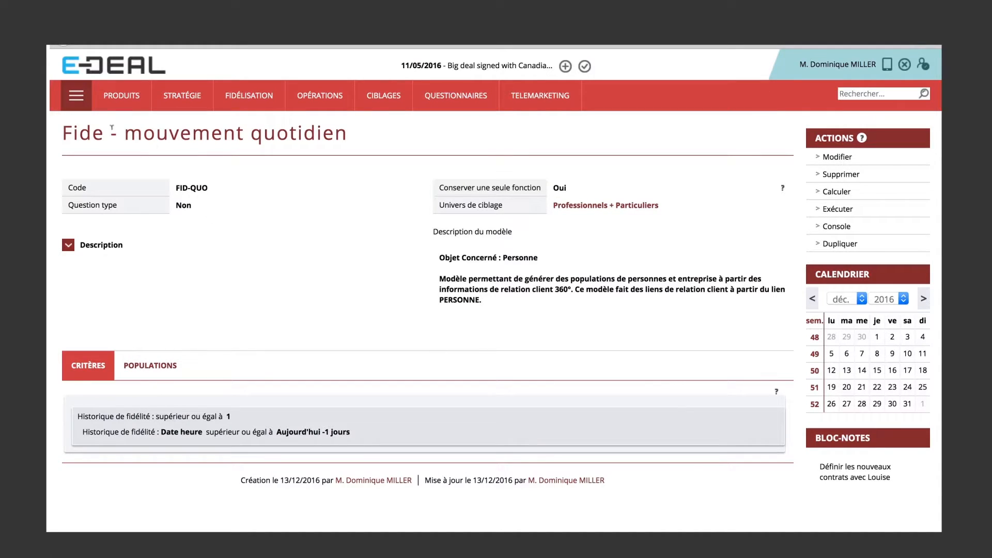
# Search all e-mailings in the Net Business module and open the "Votre relevé de points" e-mailing.
pyautogui.click(80, 104)
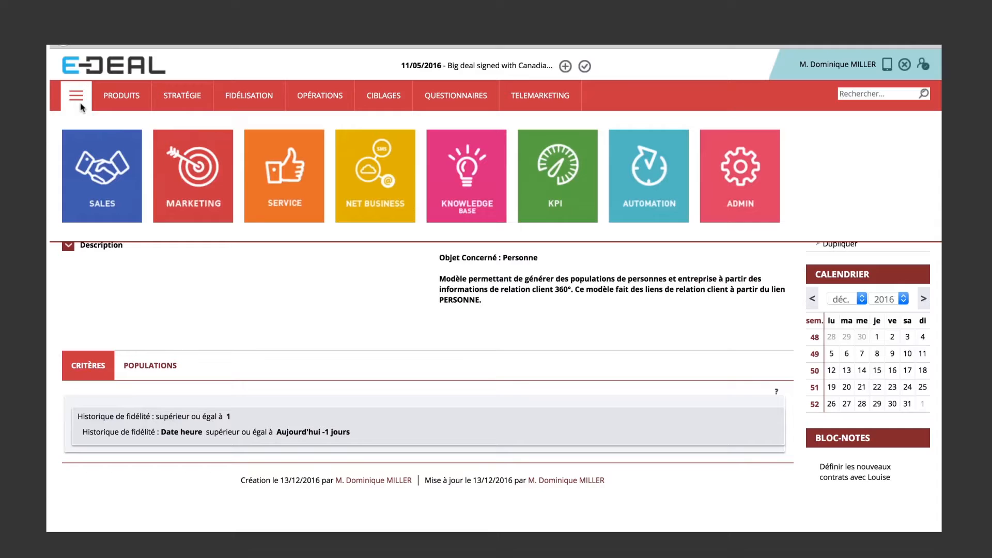
pyautogui.click(382, 187)
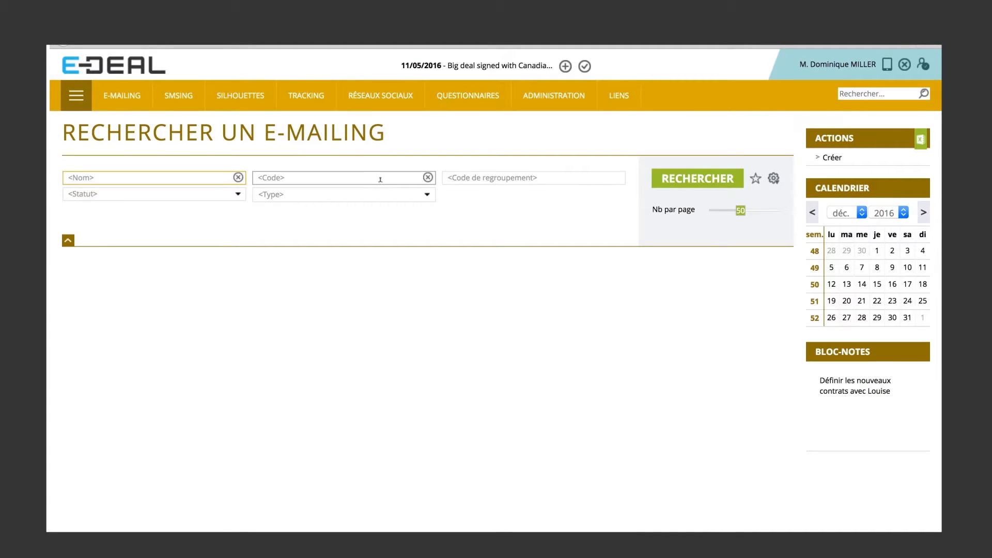
pyautogui.click(686, 185)
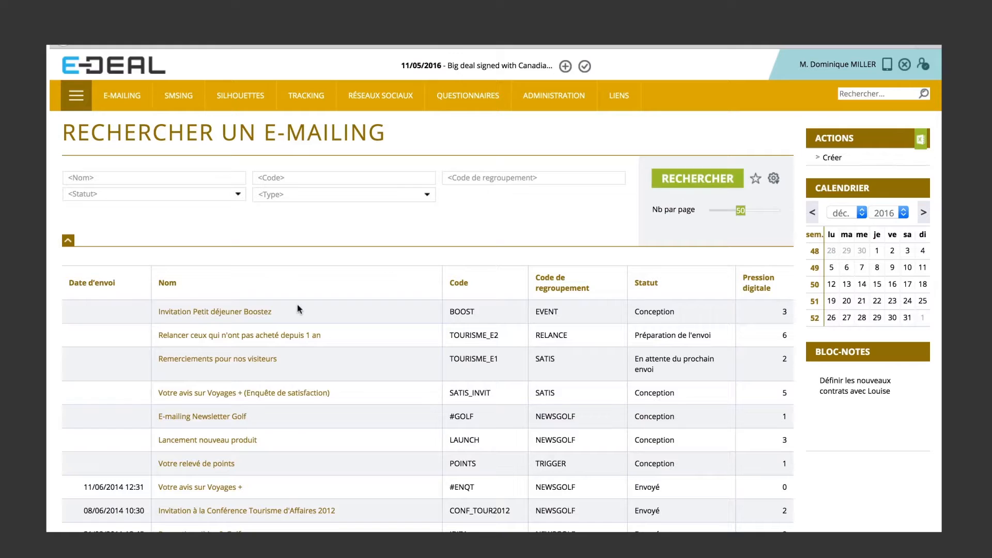
pyautogui.click(206, 464)
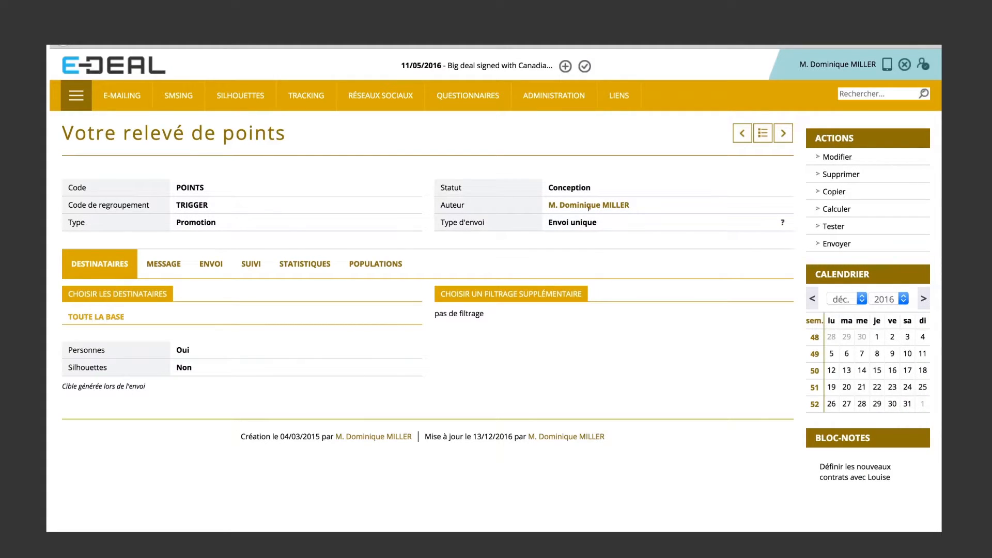
# Edit the e-mailing, setting its Type d'envoi to Envoi récurrent and its Ciblage to "Fide - mouvement quotidien".
pyautogui.click(841, 158)
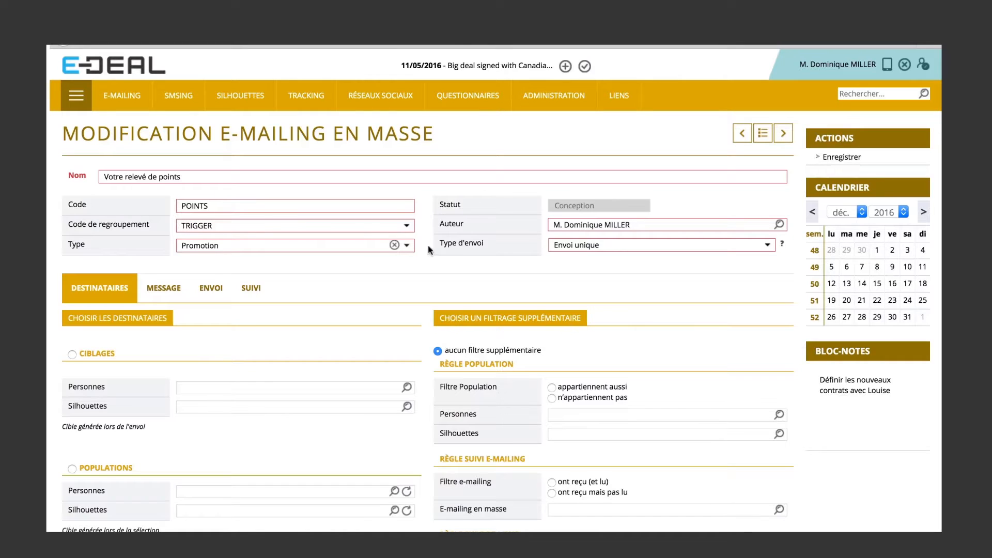
pyautogui.click(624, 245)
pyautogui.click(611, 277)
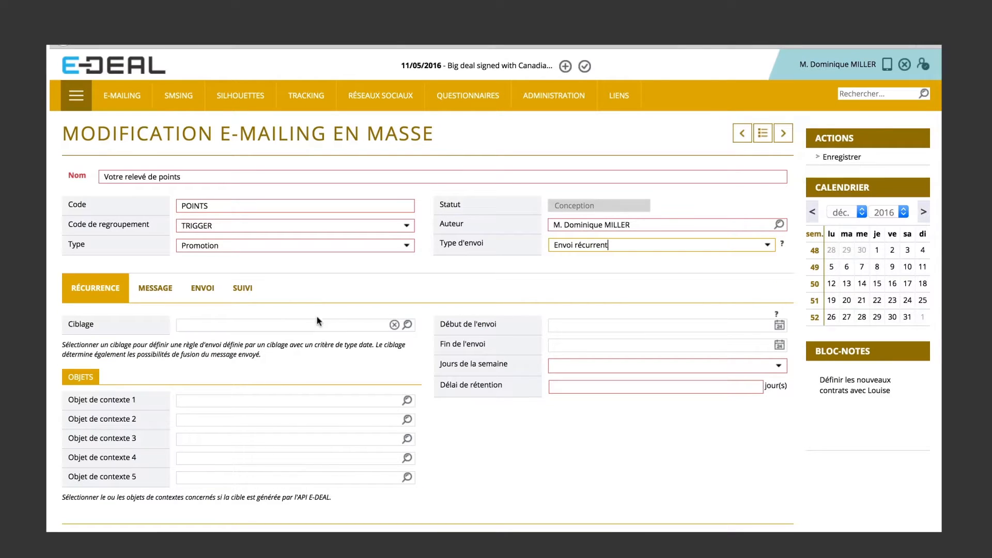
pyautogui.click(205, 325)
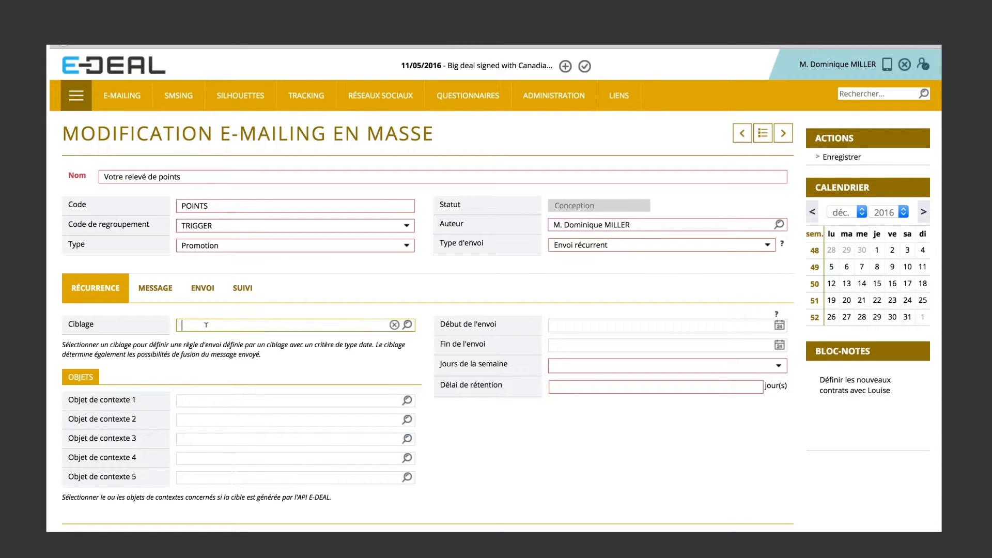
pyautogui.write('FIDE')
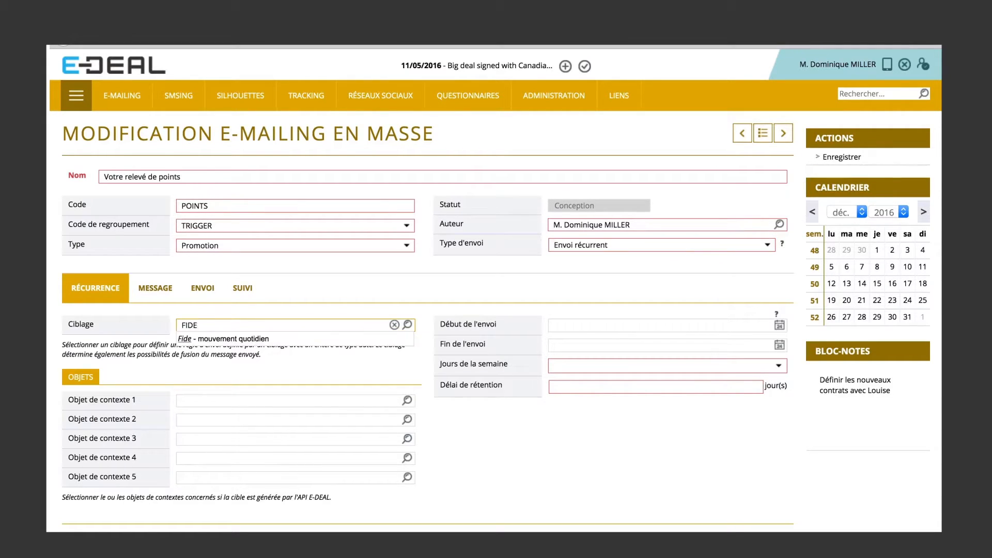
pyautogui.click(223, 339)
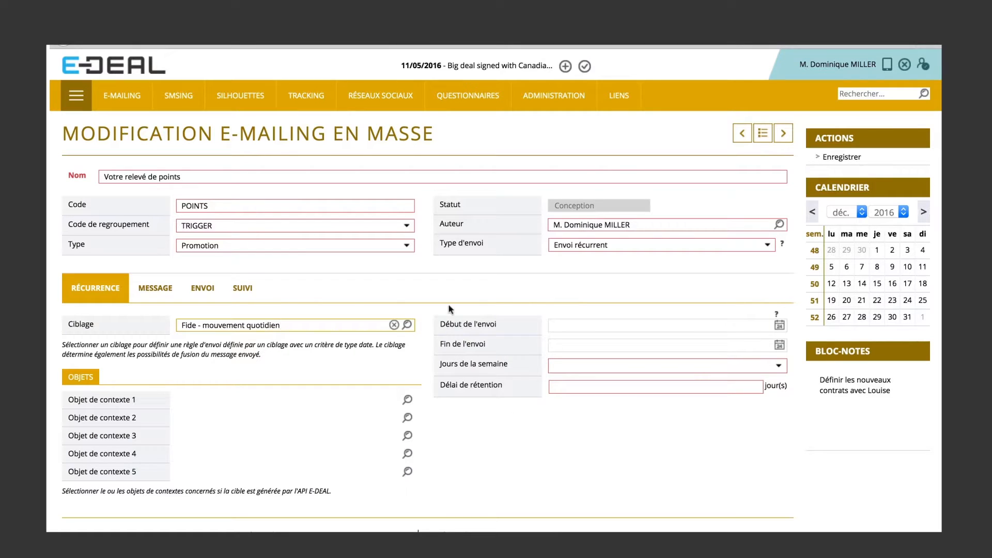
# Set the recurring send period to start on 13/12/2016 and end on 13/12/2017.
pyautogui.click(780, 328)
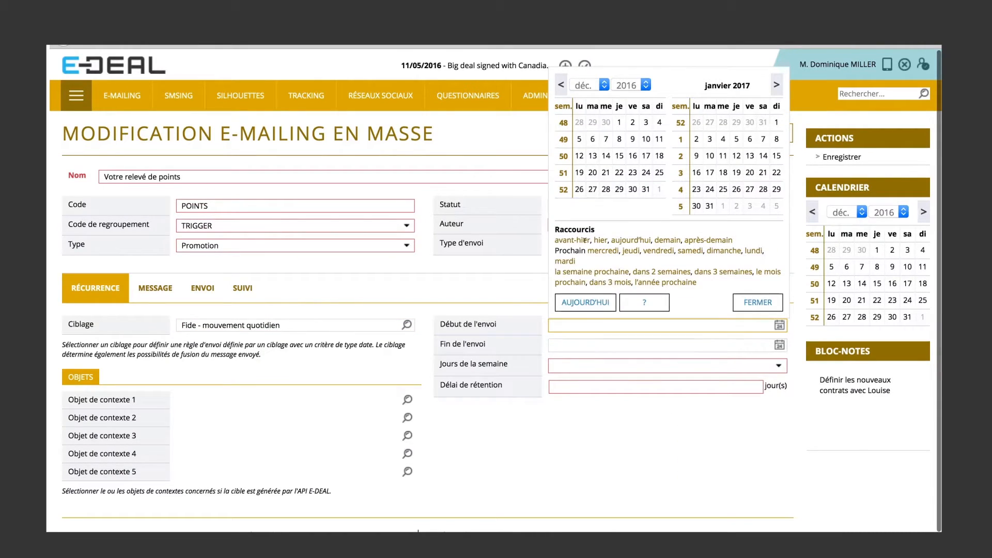
pyautogui.click(631, 241)
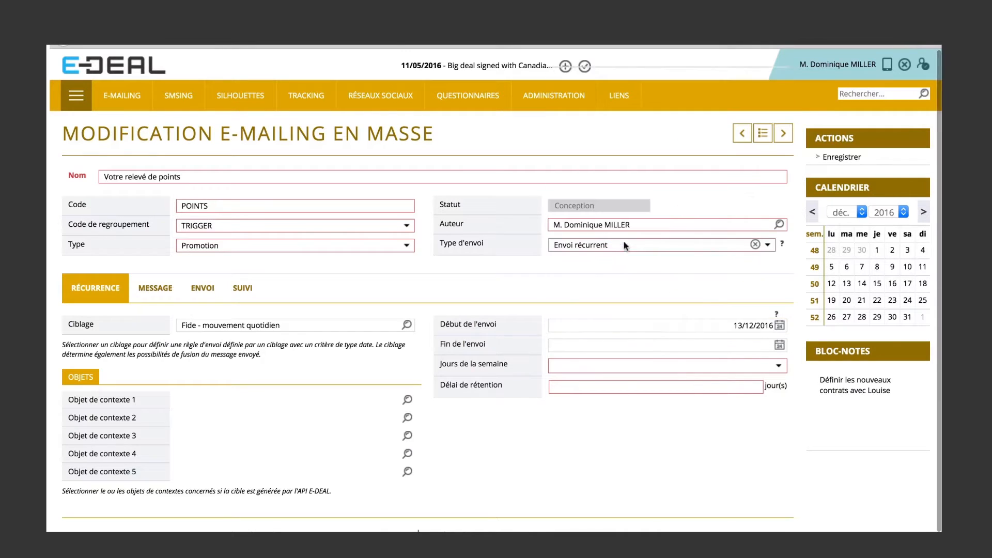
pyautogui.click(779, 345)
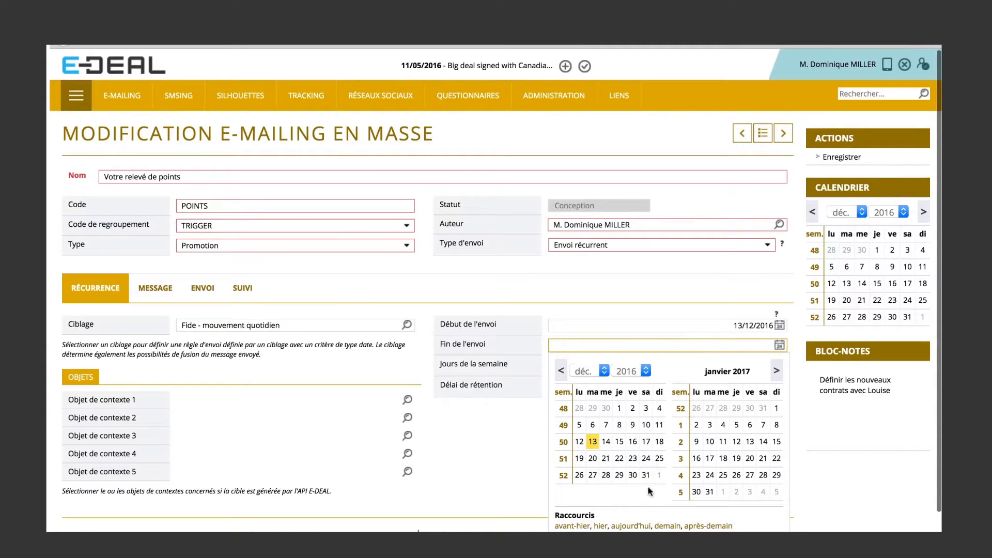
pyautogui.click(593, 441)
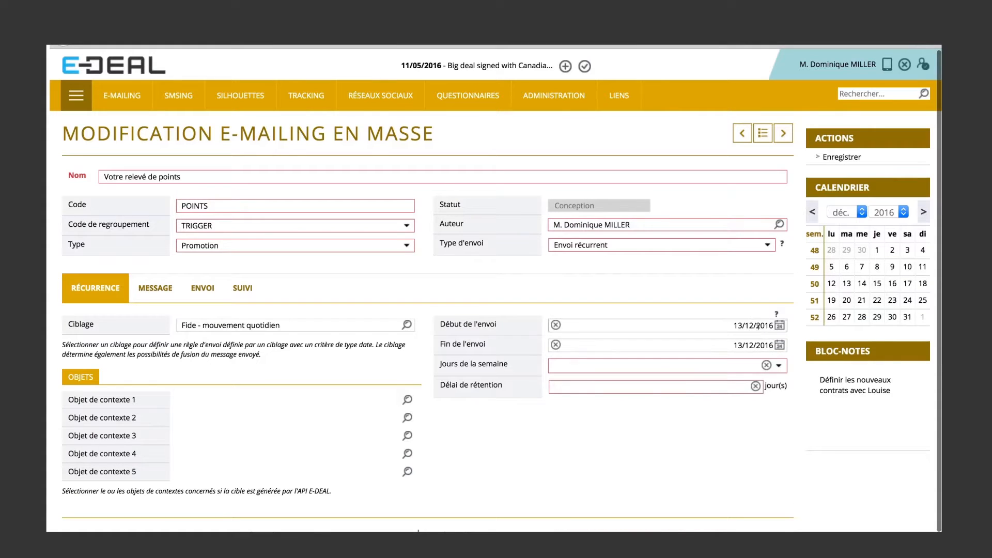
pyautogui.click(770, 343)
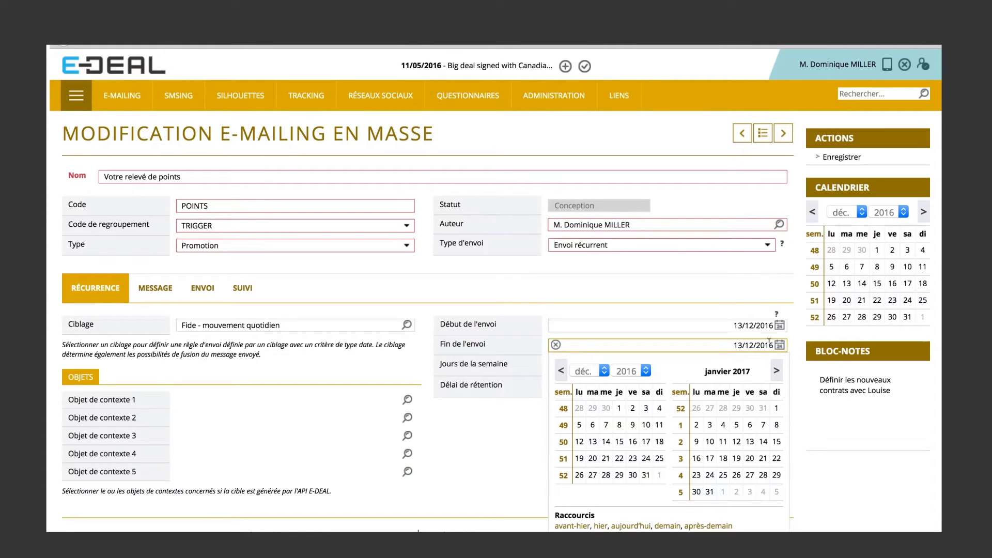
pyautogui.press('BackSpace')
pyautogui.press('BackSpace')
pyautogui.write('17')
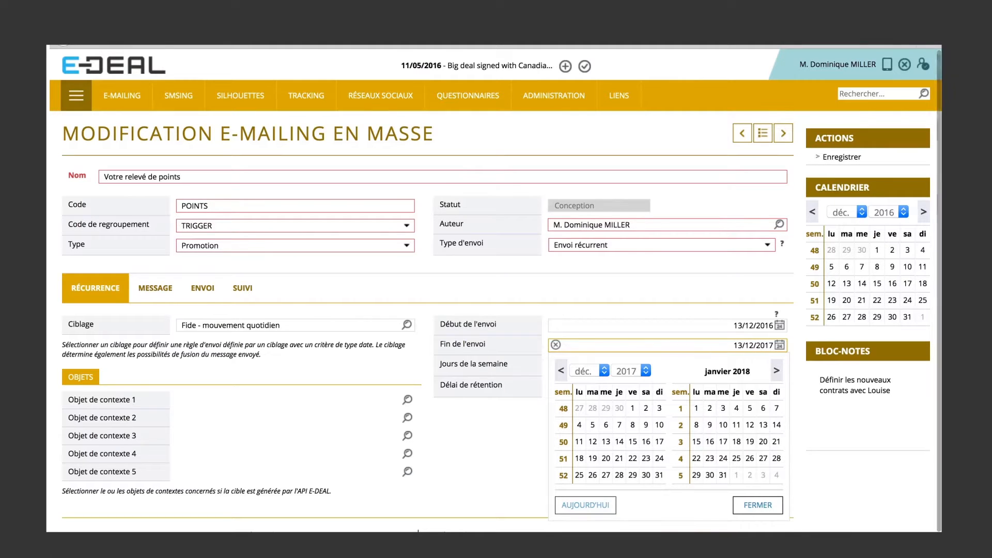
pyautogui.click(758, 505)
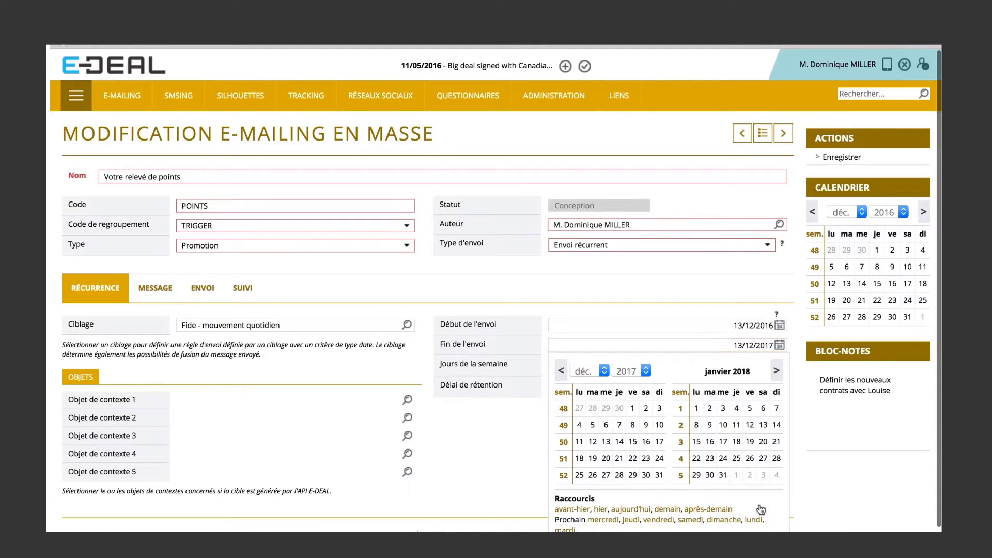
pyautogui.click(804, 460)
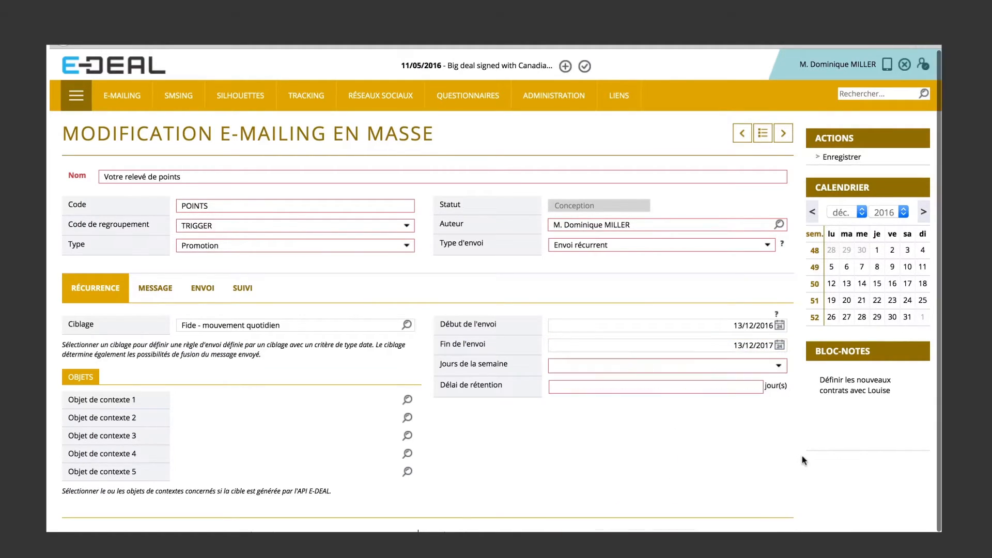
# Select lundi, mardi, mercredi, jeudi and vendredi as the sending days (Jours de la semaine).
pyautogui.click(664, 370)
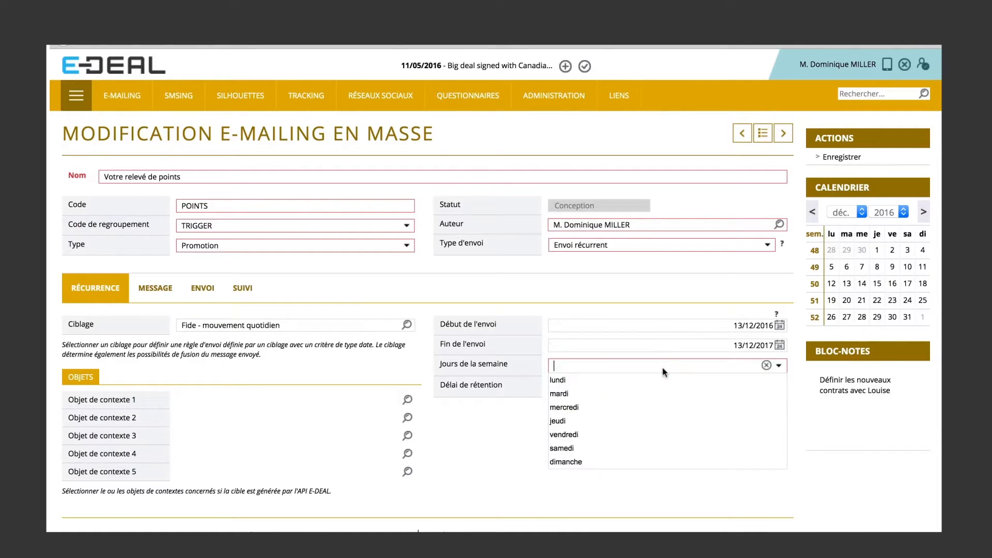
pyautogui.click(606, 381)
pyautogui.click(587, 410)
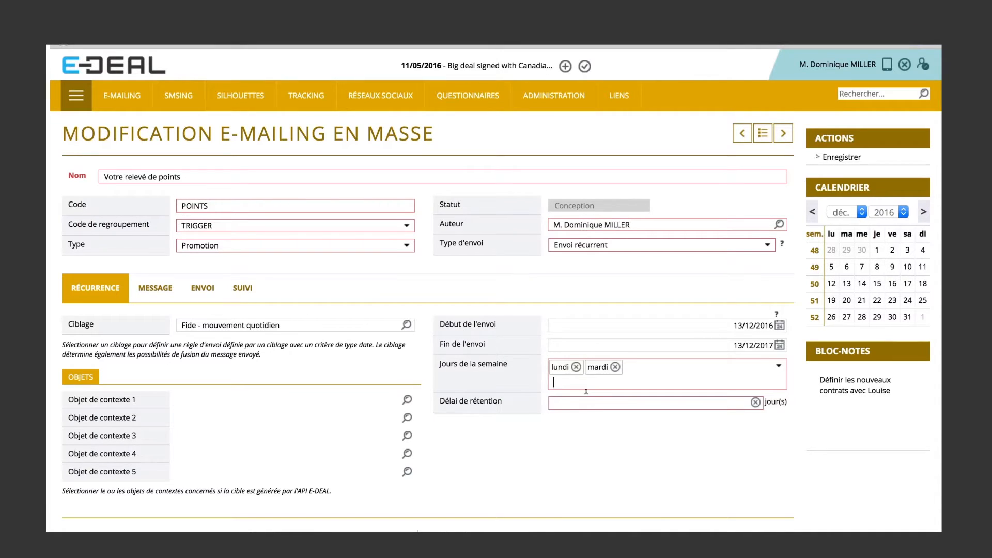
pyautogui.click(578, 423)
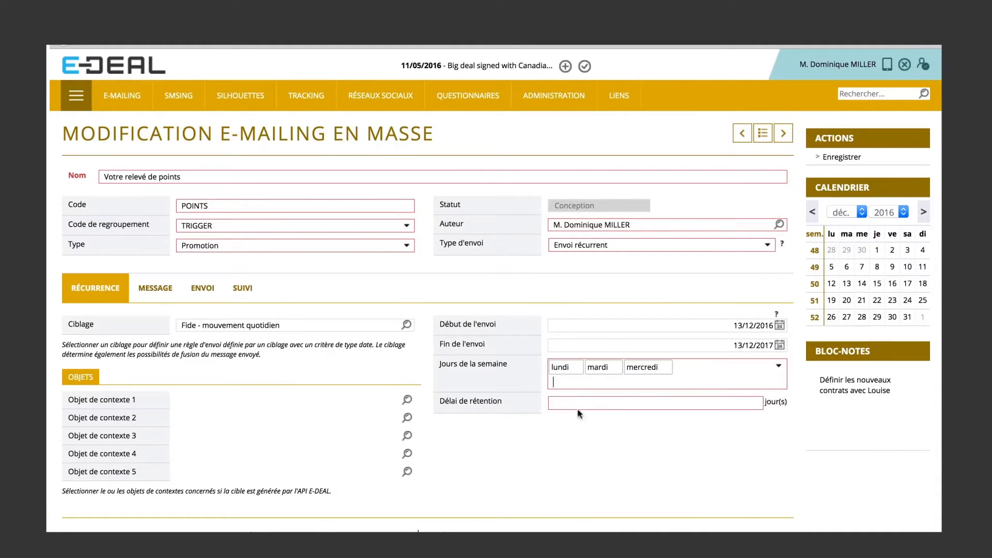
pyautogui.click(569, 437)
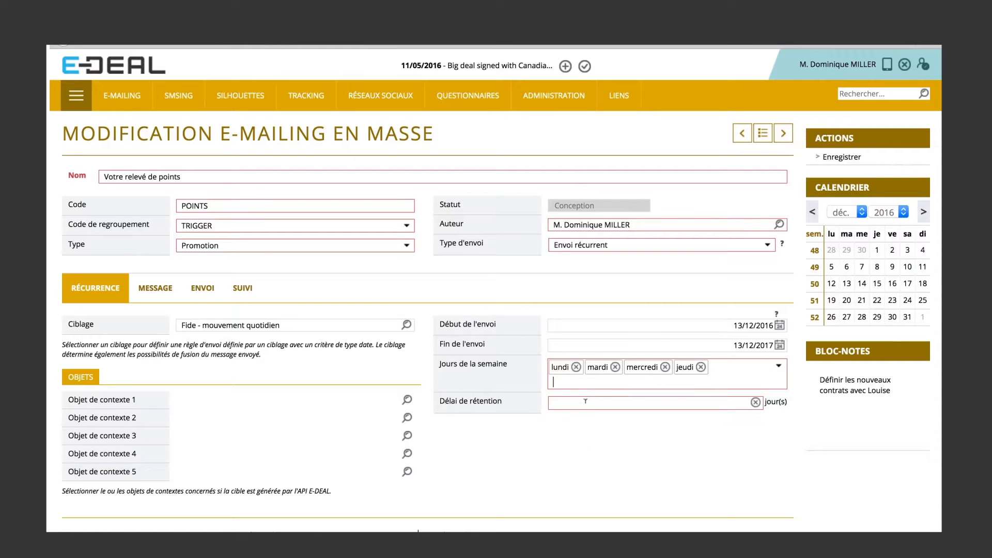
pyautogui.write('mardi')
pyautogui.click(577, 450)
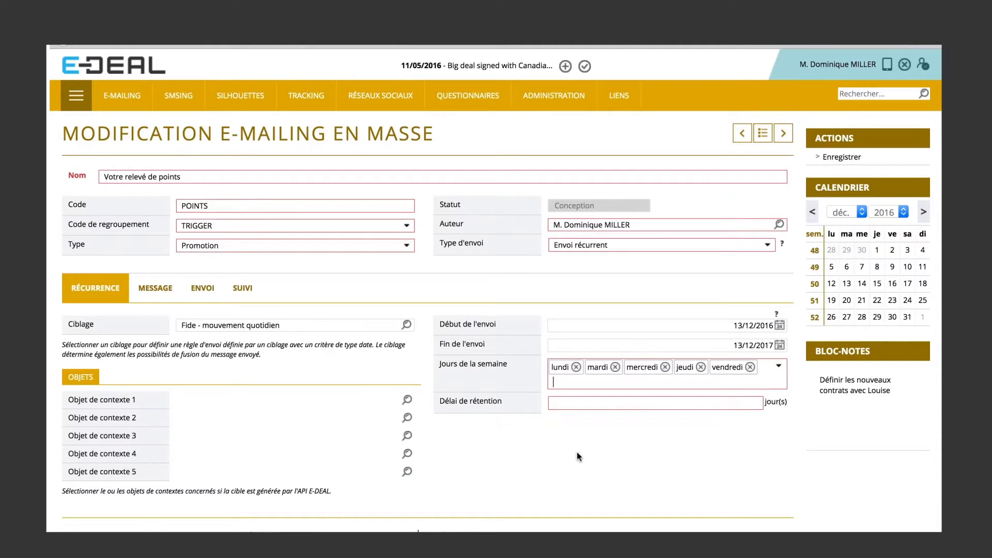
# Add samedi and dimanche to the sending days (Jours de la semaine) of the recurring e-mailing.
pyautogui.click(591, 381)
pyautogui.write('samed')
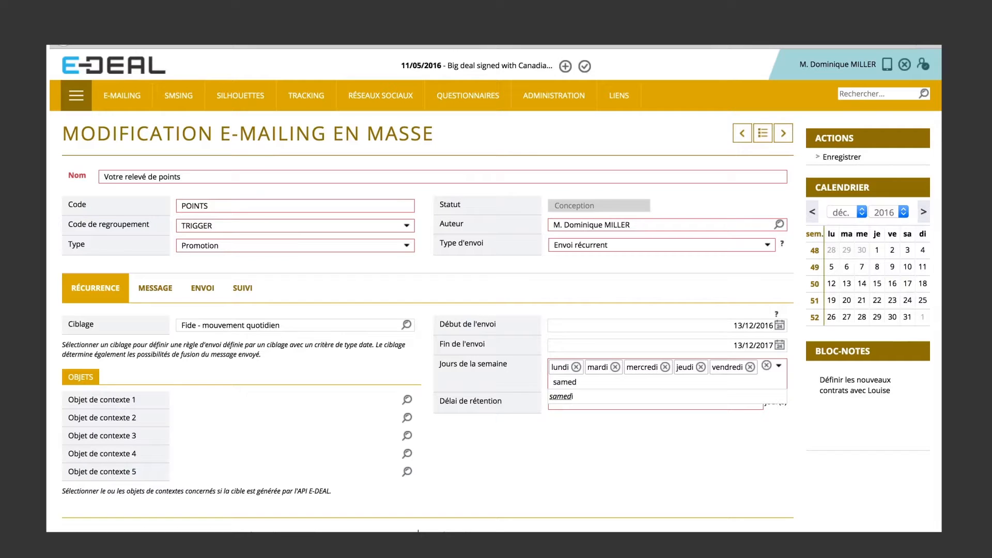
pyautogui.write('i')
pyautogui.press('Return')
pyautogui.write('dimanc')
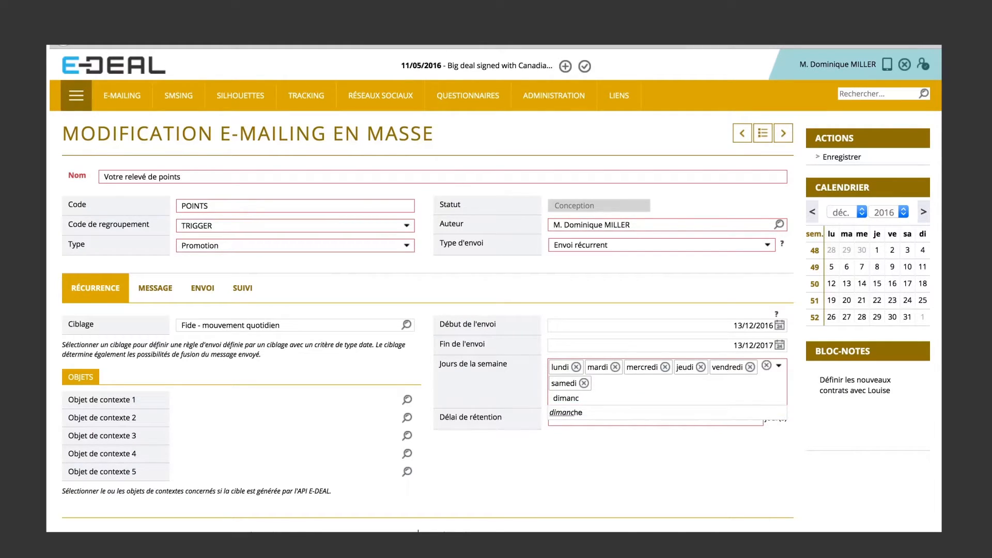
pyautogui.write('he')
pyautogui.press('Return')
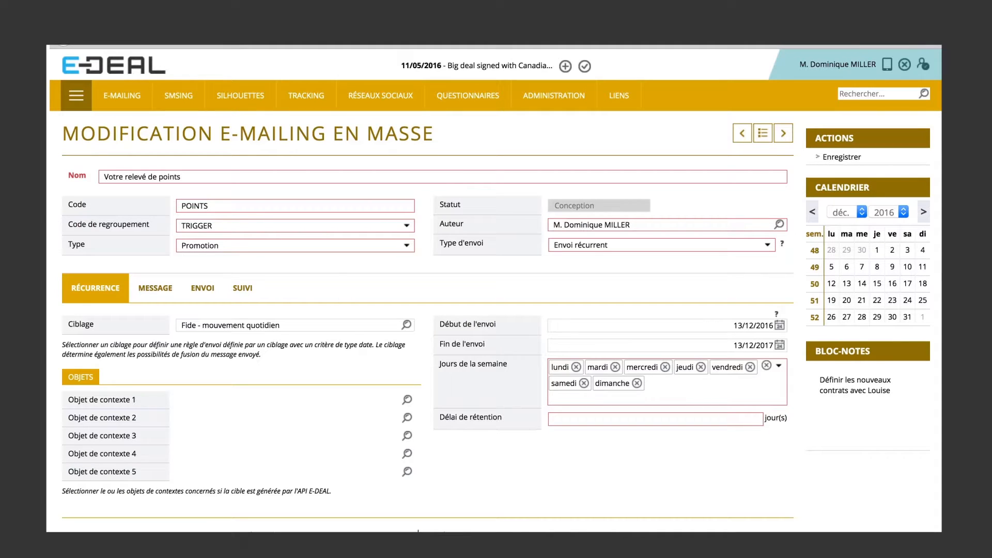
# Set the retention delay (Délai de rétention) to 1 day.
pyautogui.click(578, 416)
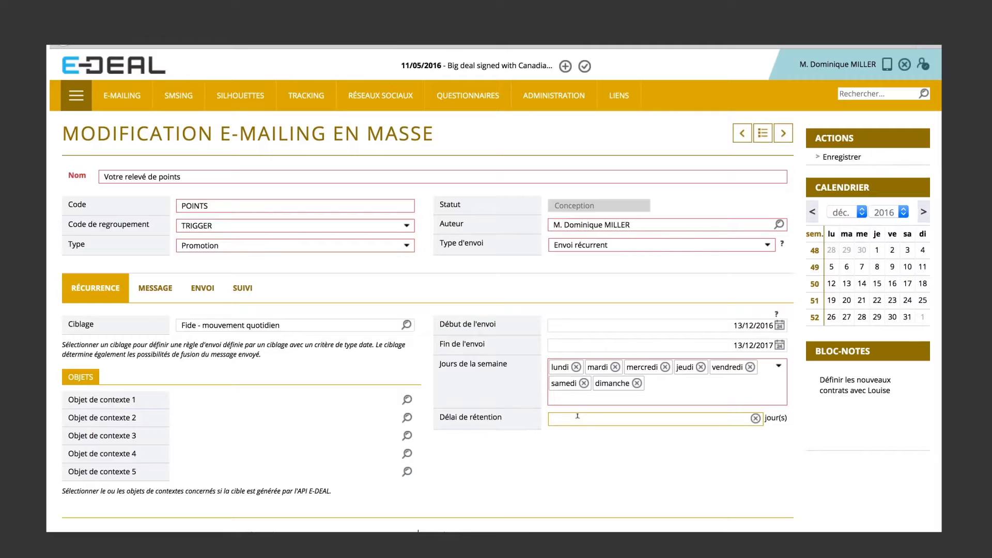
pyautogui.write('1')
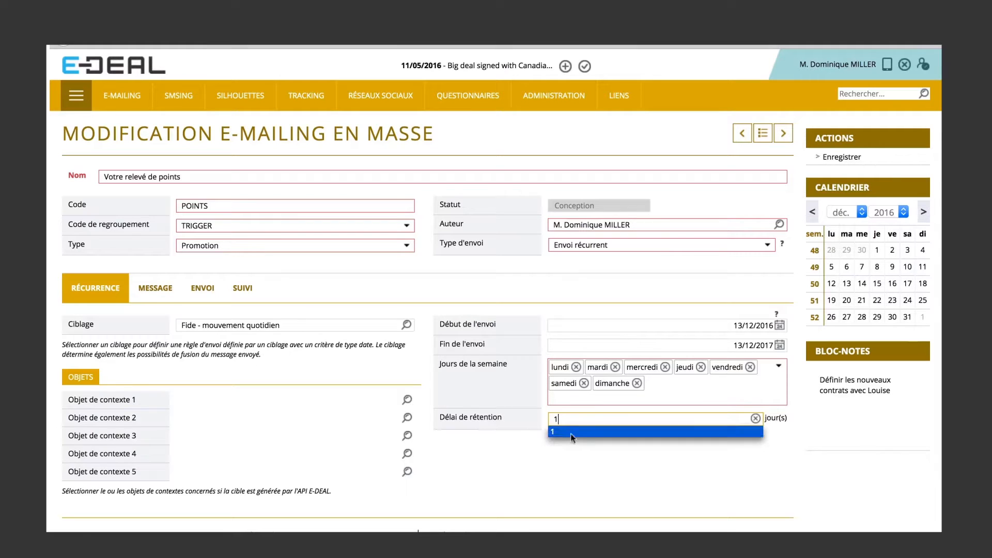
pyautogui.click(509, 457)
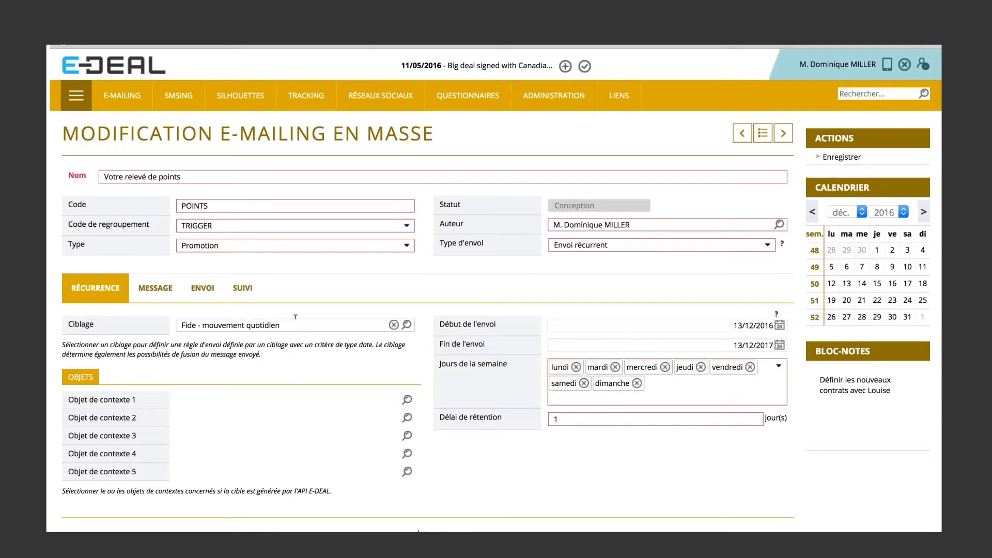
# Examine the e-mailing's message, including its subject, header and the $$Score de fidélité$$ and $$Prénom$$ merge fields in the body.
pyautogui.click(164, 296)
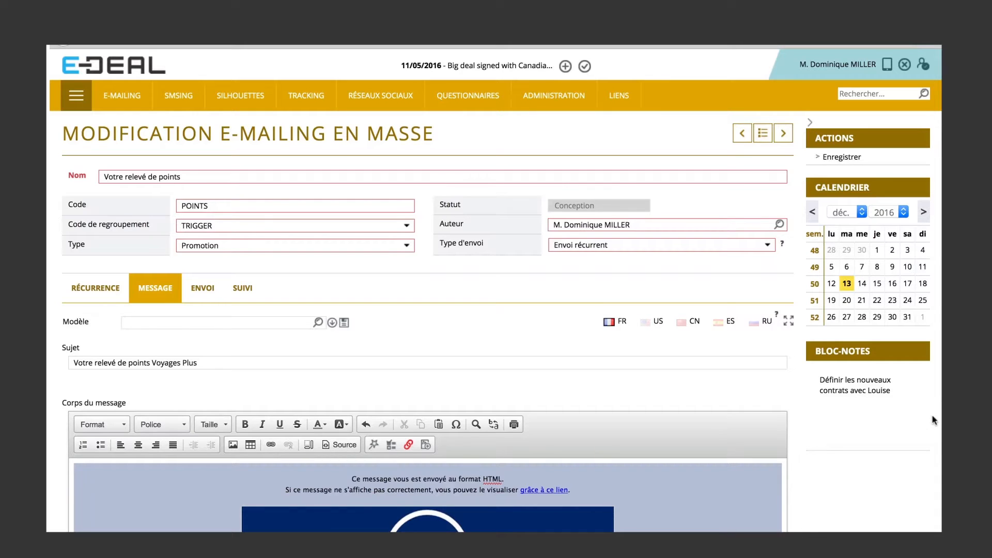
pyautogui.hotkey('ctrl', 'a')
pyautogui.click(906, 463)
pyautogui.scroll(-5, 905, 463)
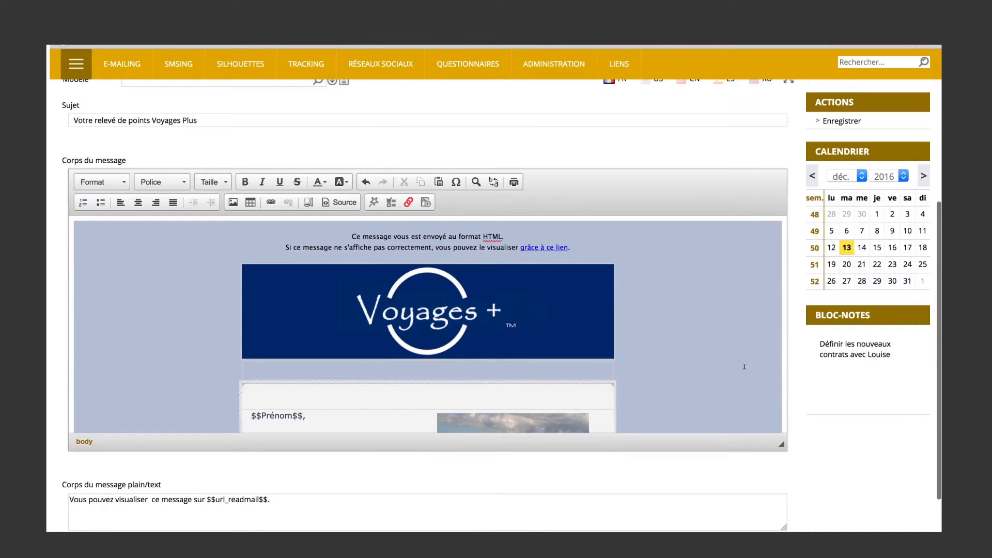
pyautogui.click(724, 272)
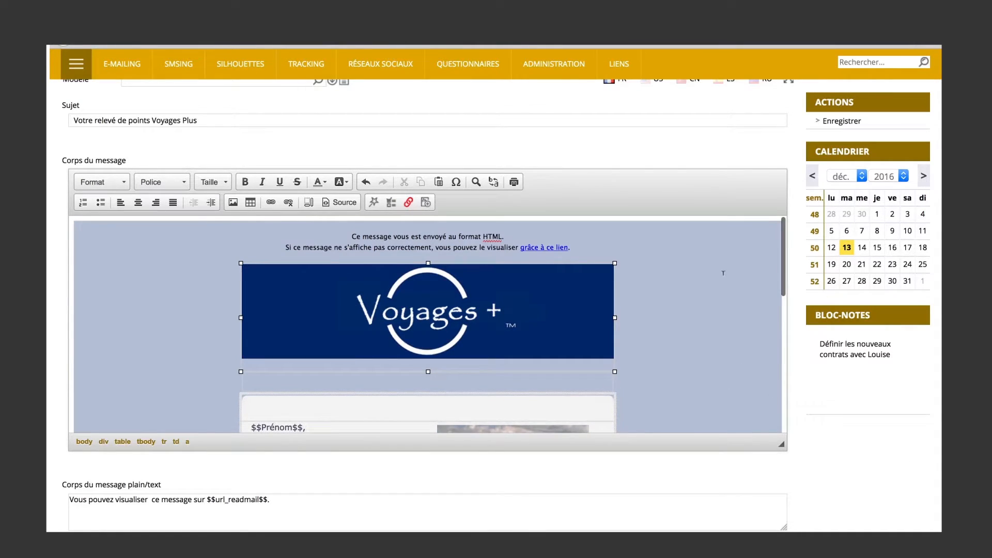
pyautogui.moveTo(779, 277)
pyautogui.mouseDown()
pyautogui.moveTo(781, 299)
pyautogui.moveTo(780, 271)
pyautogui.mouseUp()
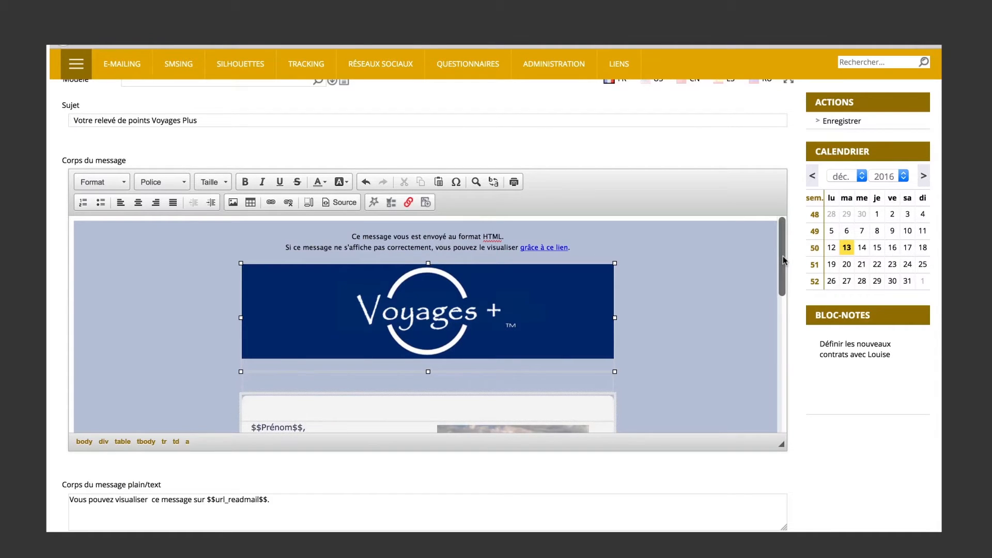
pyautogui.moveTo(783, 260); pyautogui.dragTo(792, 328)
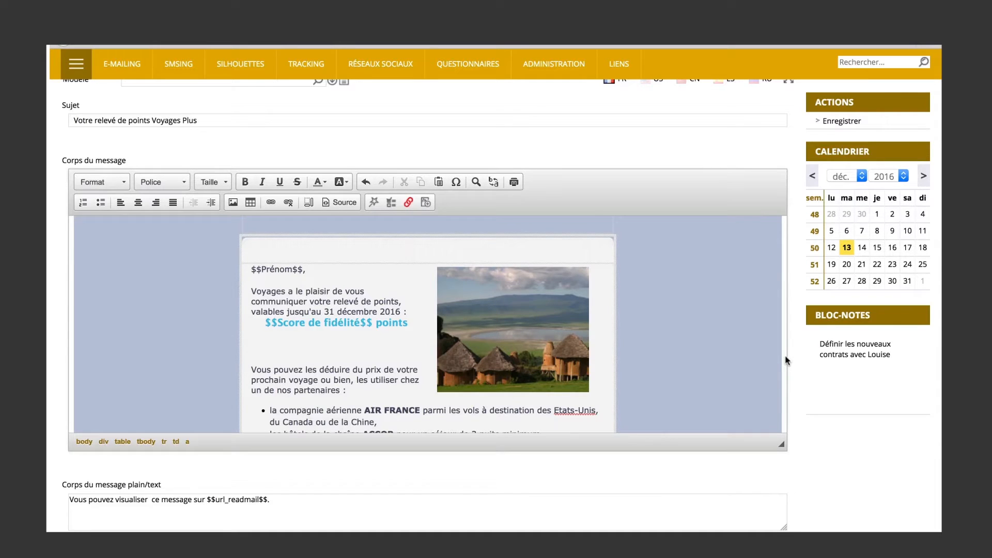
pyautogui.moveTo(371, 323); pyautogui.dragTo(265, 319)
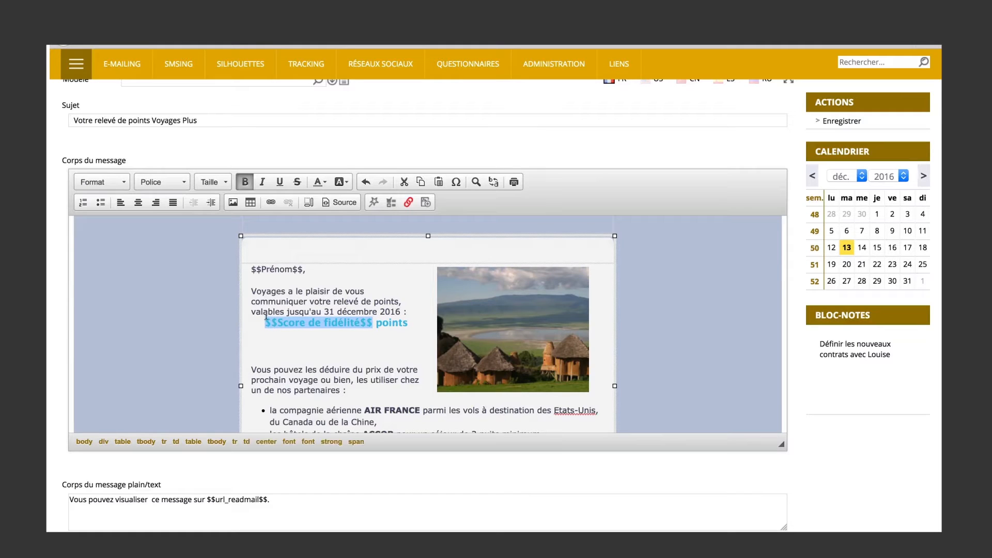
pyautogui.moveTo(250, 269); pyautogui.dragTo(398, 267)
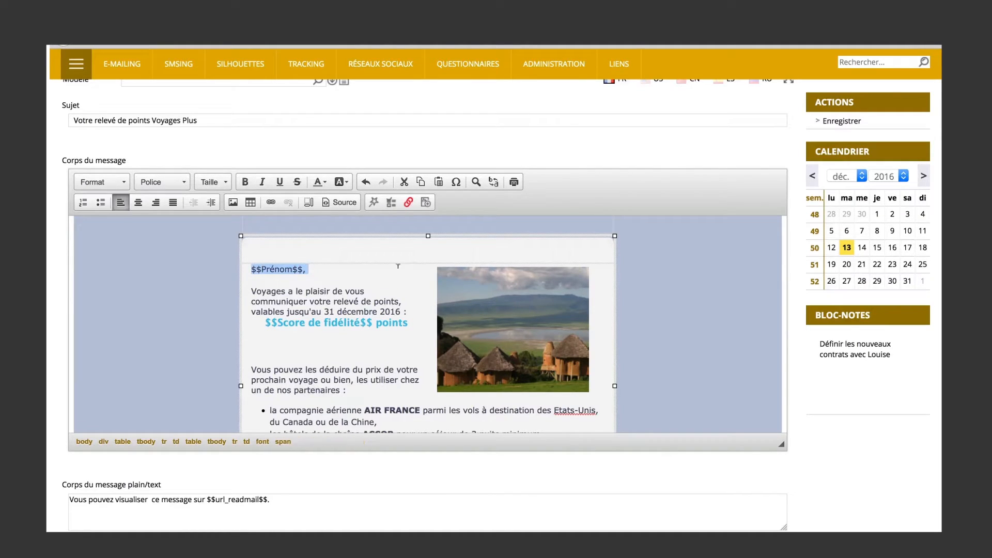
# Review the rest of the message body, covering the partner offers, the "Cliquez ici" link and the closing website and newsletter links.
pyautogui.click(783, 380)
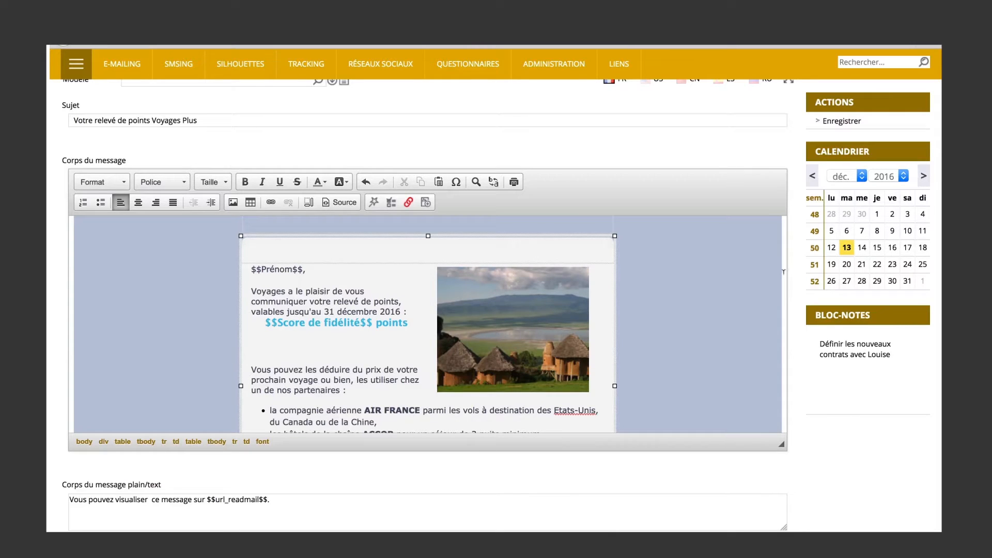
pyautogui.tripleClick(785, 292)
pyautogui.click(666, 355)
pyautogui.scroll(2, 666, 355)
pyautogui.rightClick(665, 357)
pyautogui.scroll(-3, 666, 354)
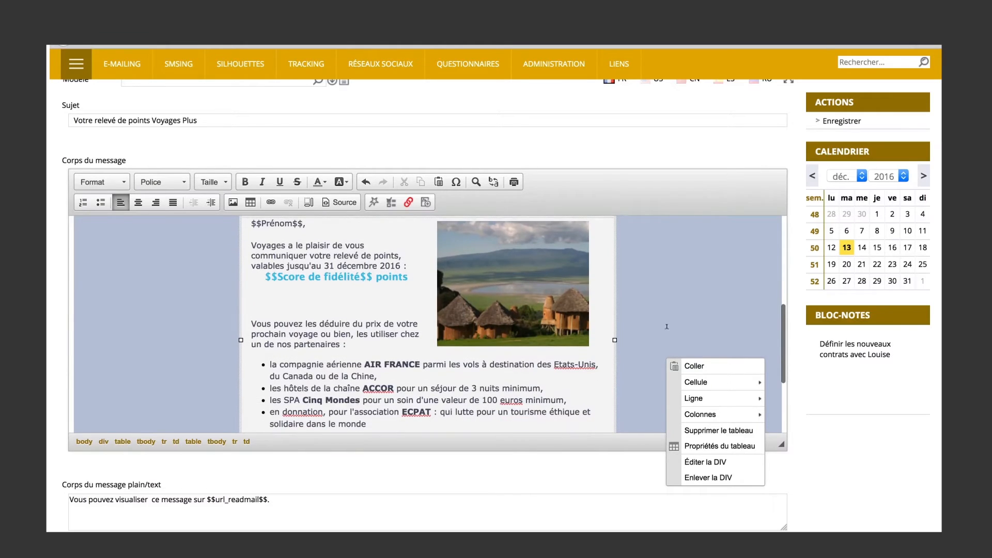
pyautogui.rightClick(668, 331)
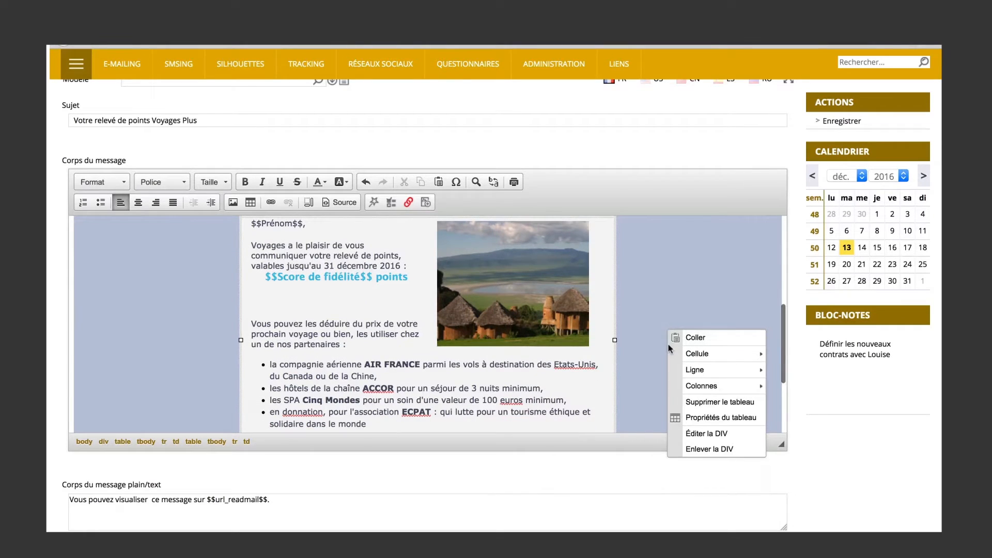
pyautogui.click(649, 339)
pyautogui.hotkey('ctrl', 'a')
pyautogui.rightClick(652, 344)
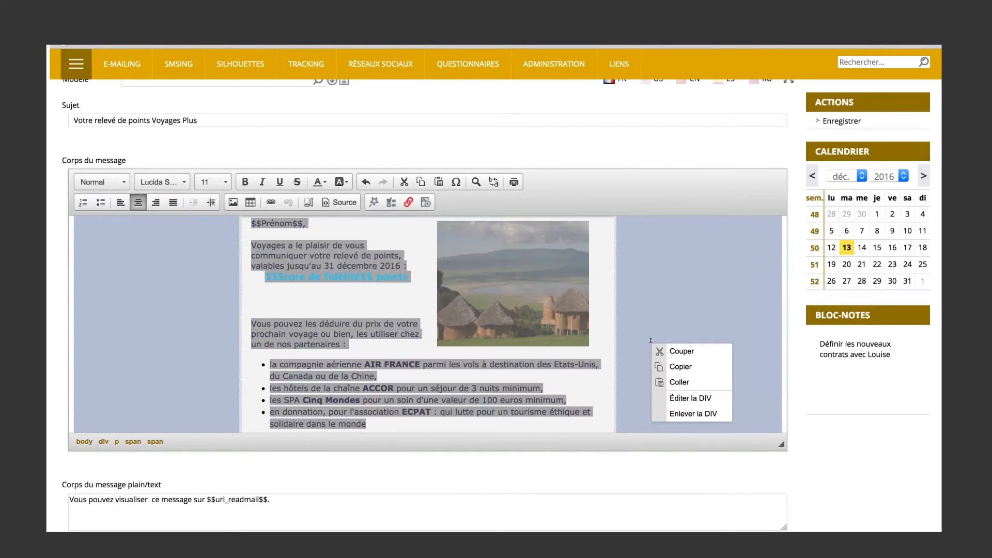
pyautogui.click(651, 340)
pyautogui.moveTo(663, 340); pyautogui.dragTo(668, 393)
pyautogui.rightClick(668, 394)
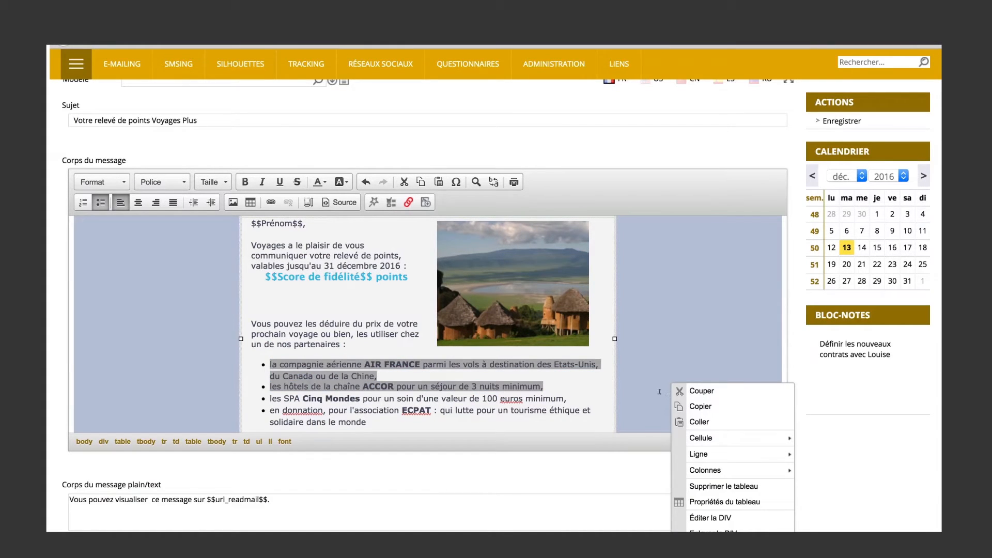
pyautogui.press('Escape')
pyautogui.scroll(-3, 740, 379)
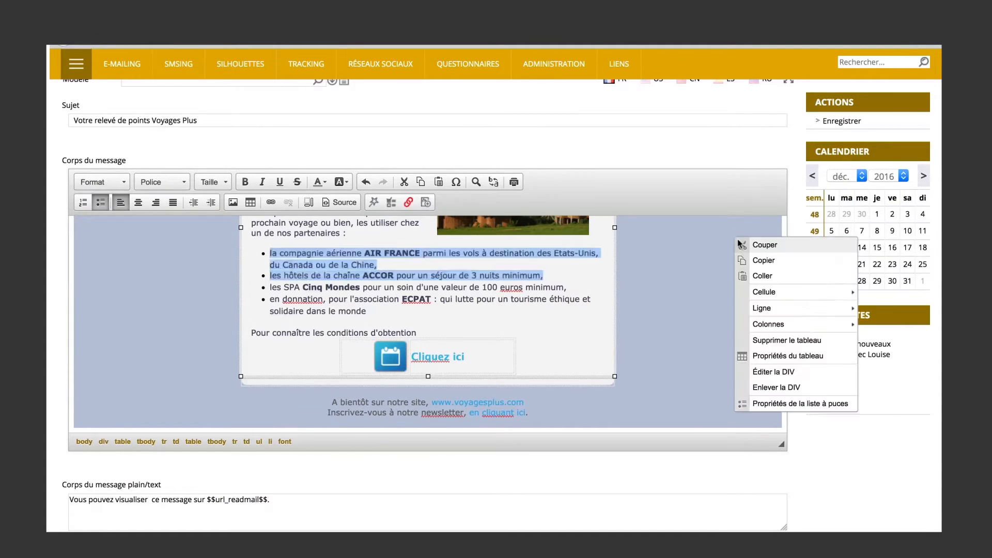
pyautogui.rightClick(736, 238)
pyautogui.scroll(-1, 723, 217)
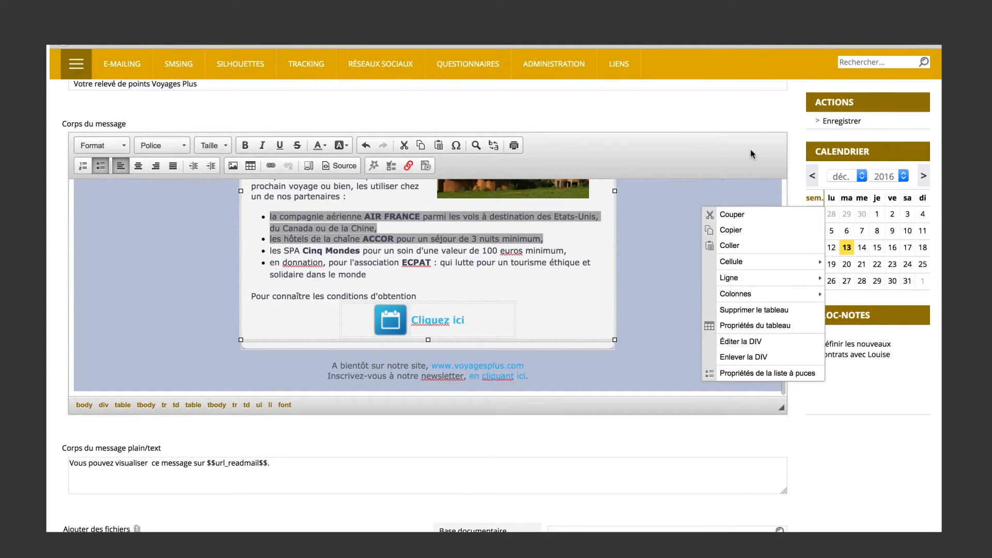
pyautogui.click(782, 125)
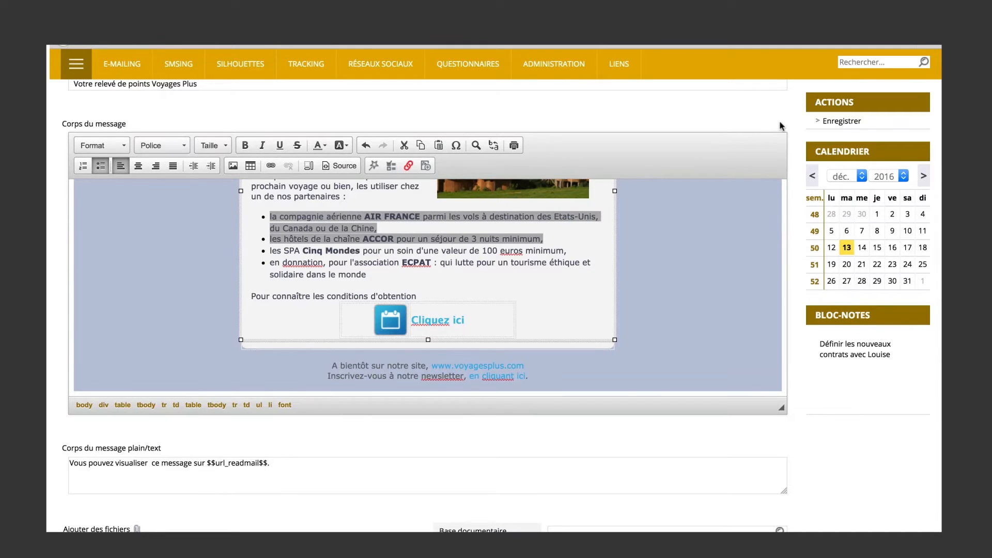
pyautogui.tripleClick(782, 124)
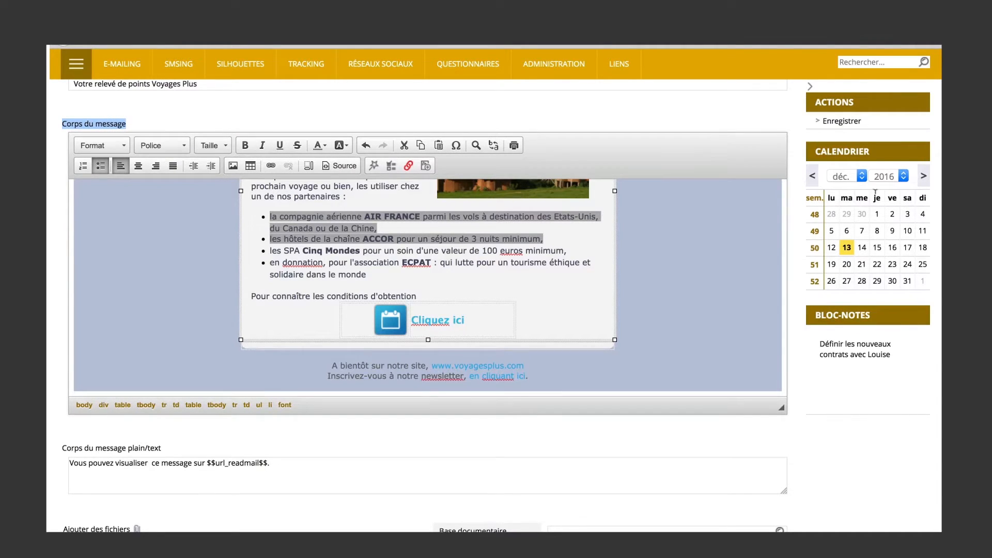
pyautogui.scroll(3, 747, 109)
pyautogui.scroll(3, 747, 109)
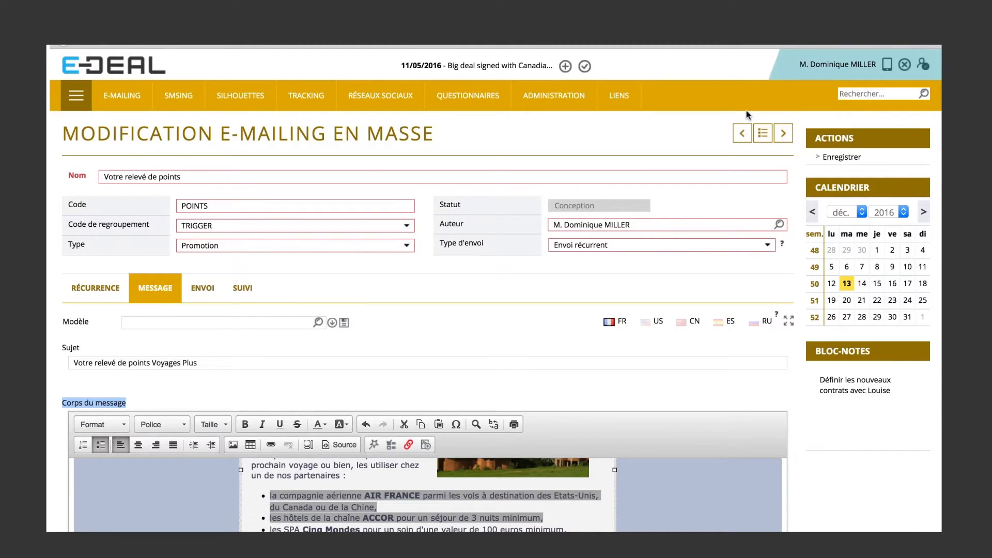
# Keep Voyages Plus as the fixed sender, enable "Ne pas tenir compte des contrôles de pression digitale" and save the e-mailing.
pyautogui.click(208, 292)
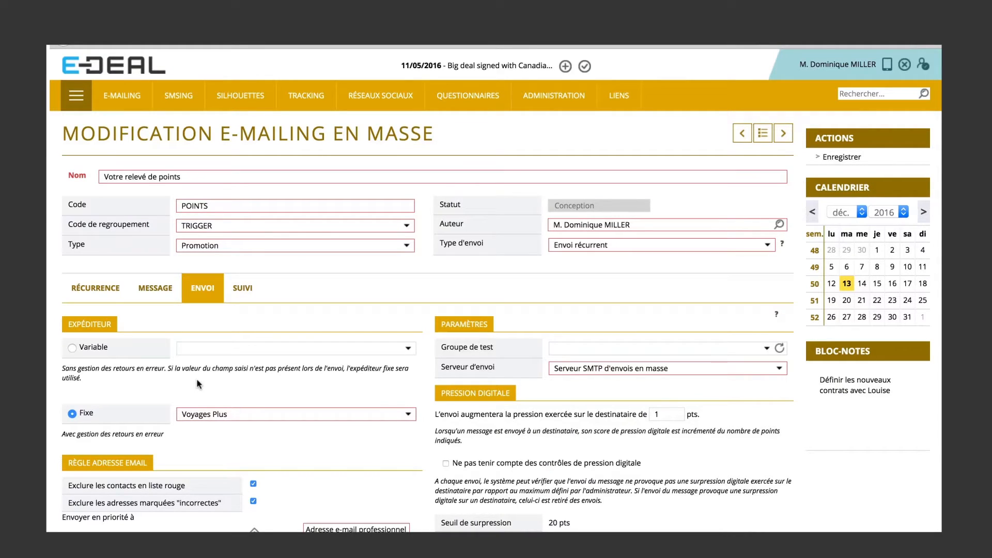
pyautogui.click(247, 415)
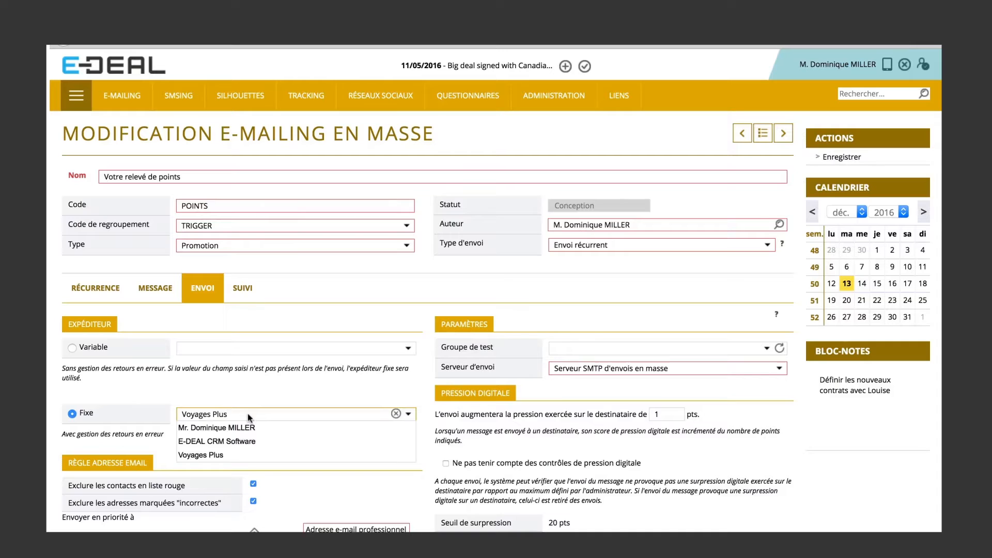
pyautogui.click(260, 395)
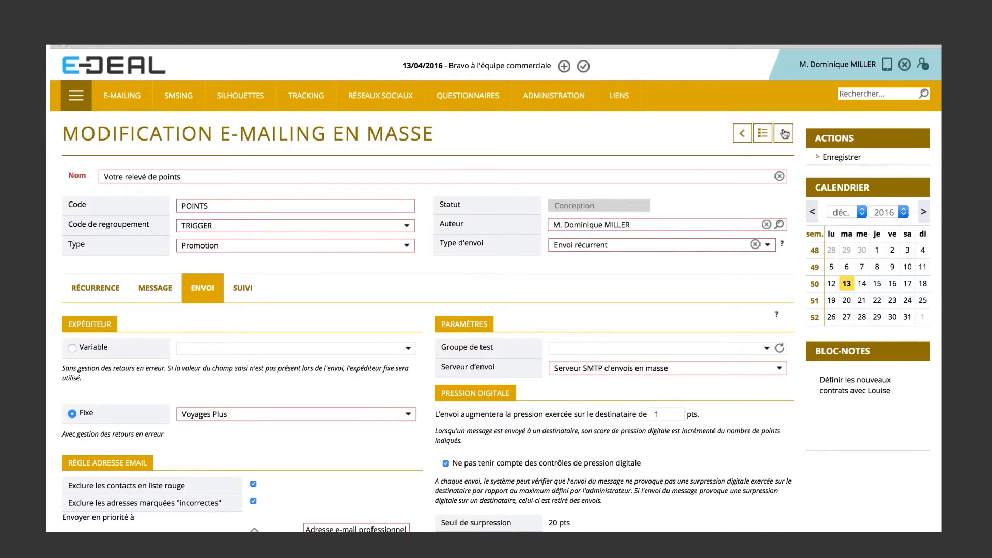
pyautogui.click(838, 157)
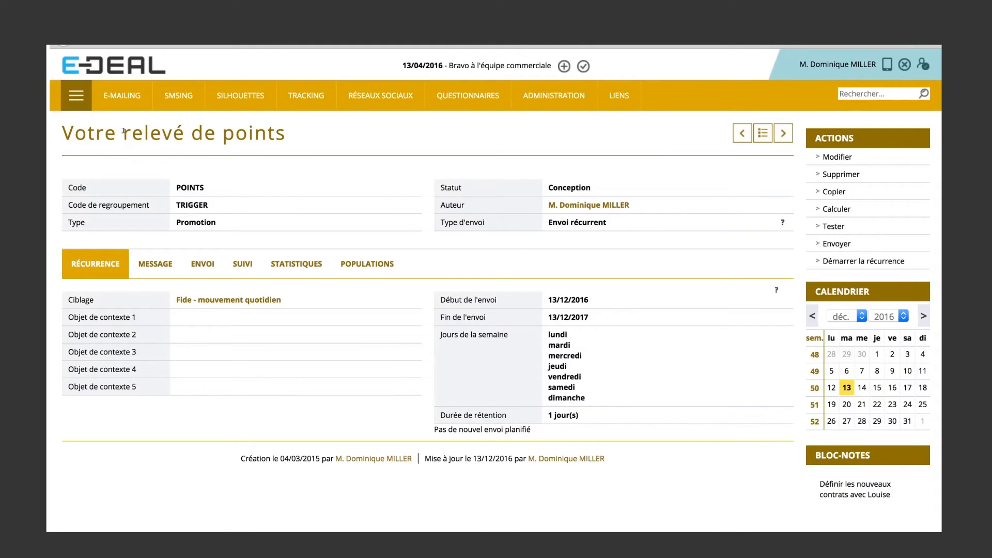
# Switch to Microsoft PowerPoint, start the slide show from the "Fidélisation : liens avec le SI" slide and advance to "Récapitulons".
pyautogui.moveTo(187, 101)
pyautogui.moveTo(287, 525)
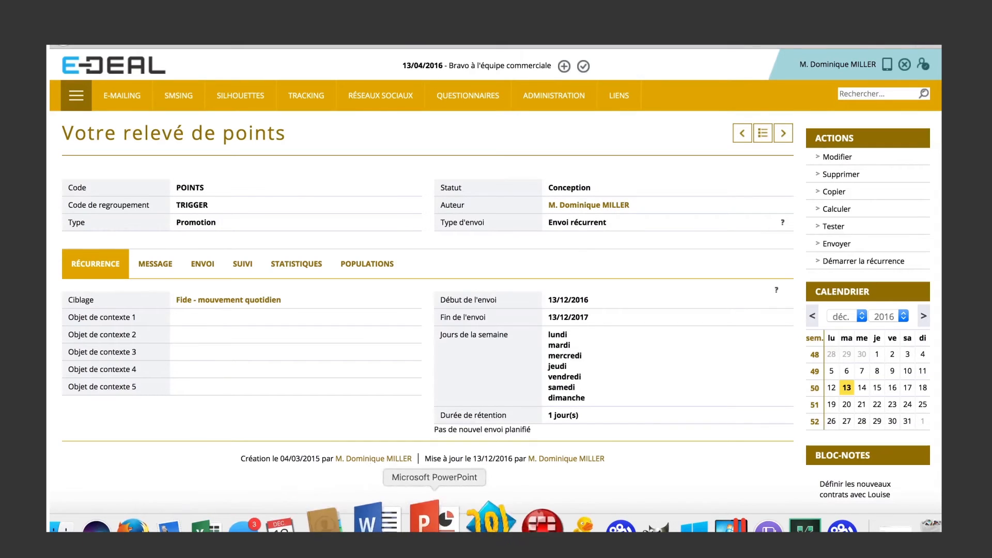
pyautogui.click(434, 520)
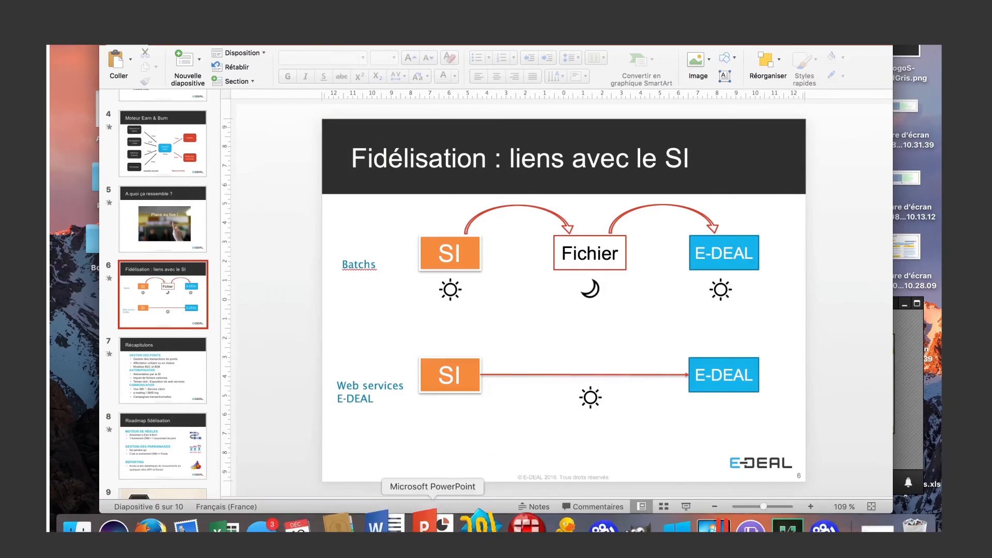
pyautogui.click(686, 507)
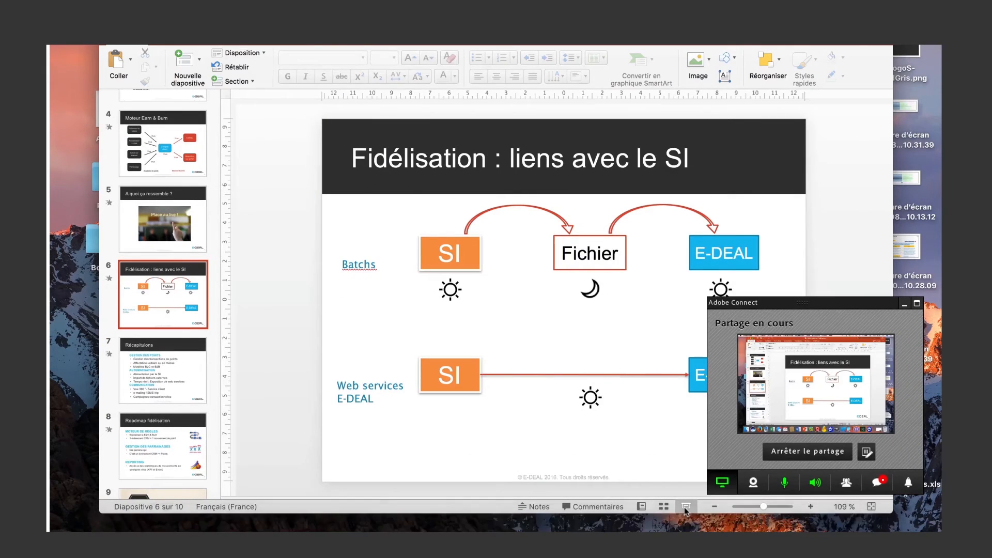
pyautogui.press('Right')
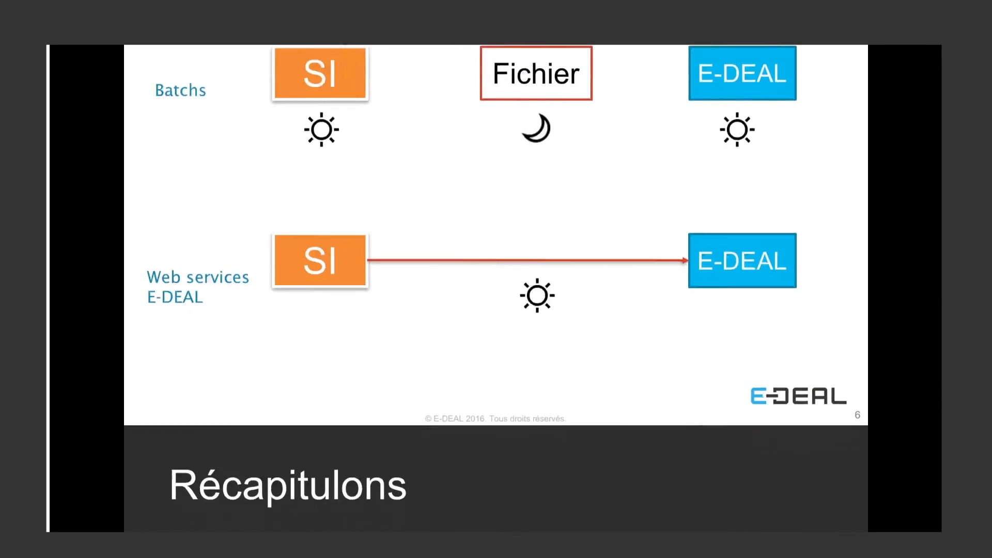